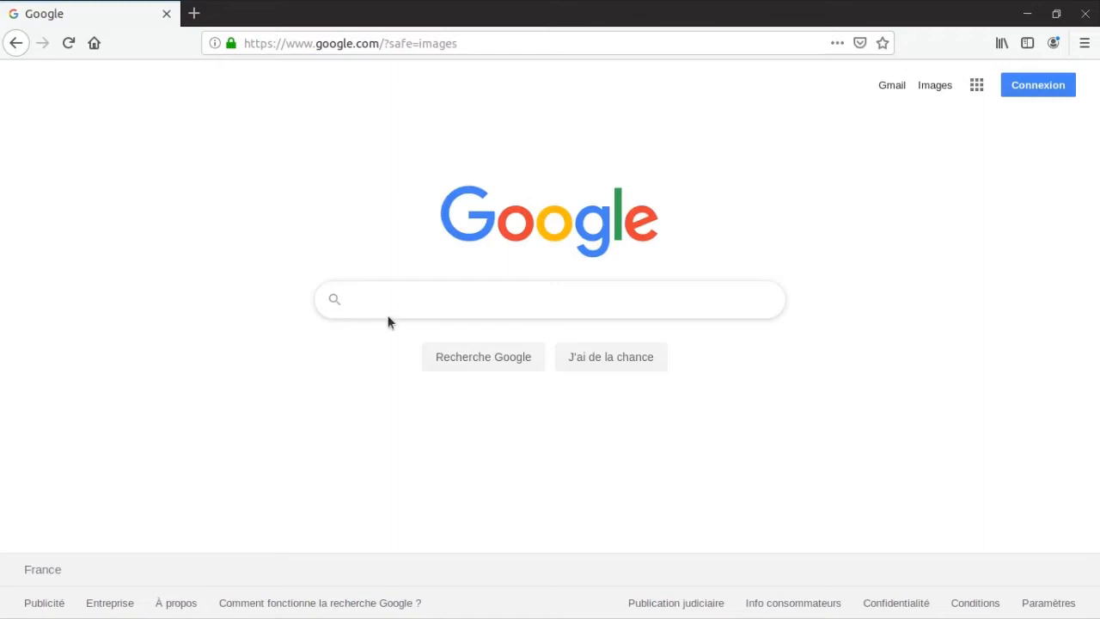
# Step: Search Google for "iso toolkit" and open the LO4D.com "ISO Toolkit - Download" result
pyautogui.click(378, 307)
pyautogui.write('iso toolkit')
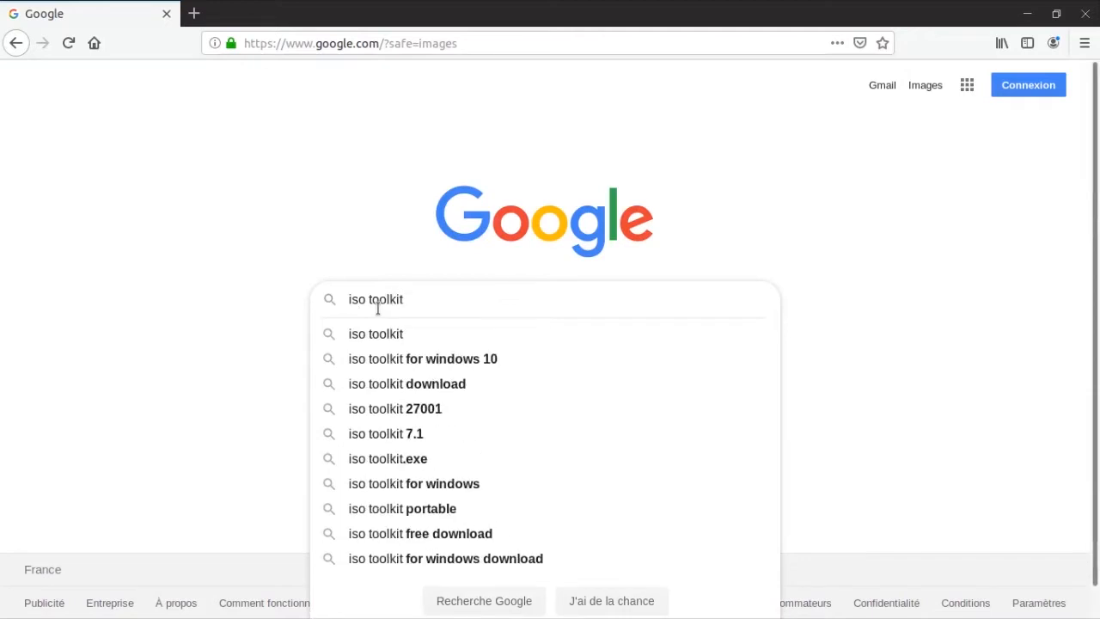
pyautogui.press('Return')
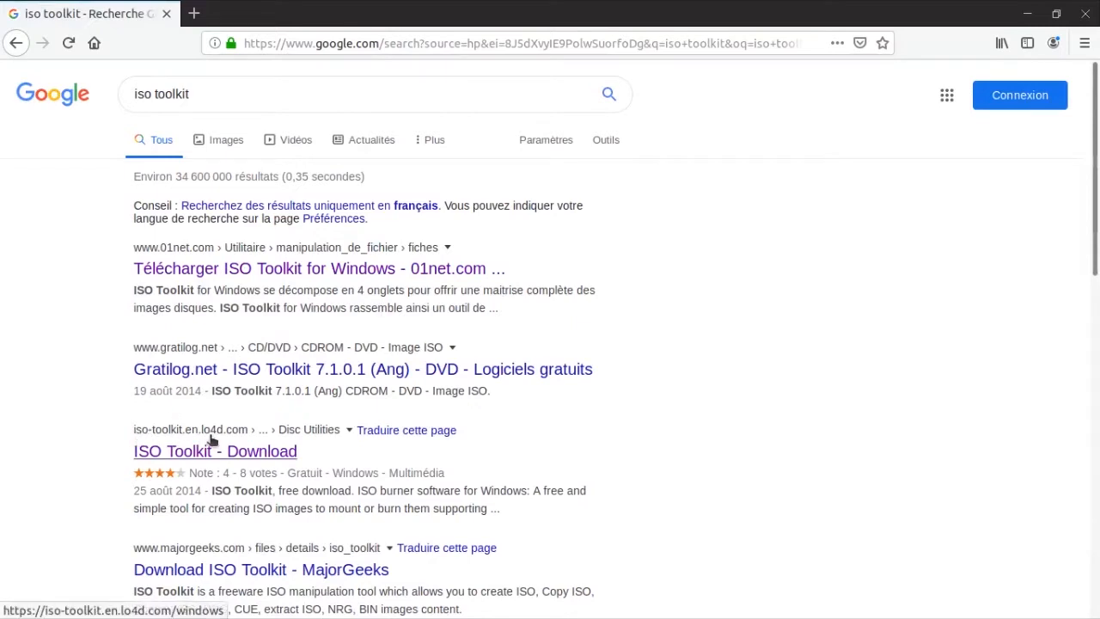
pyautogui.click(251, 457)
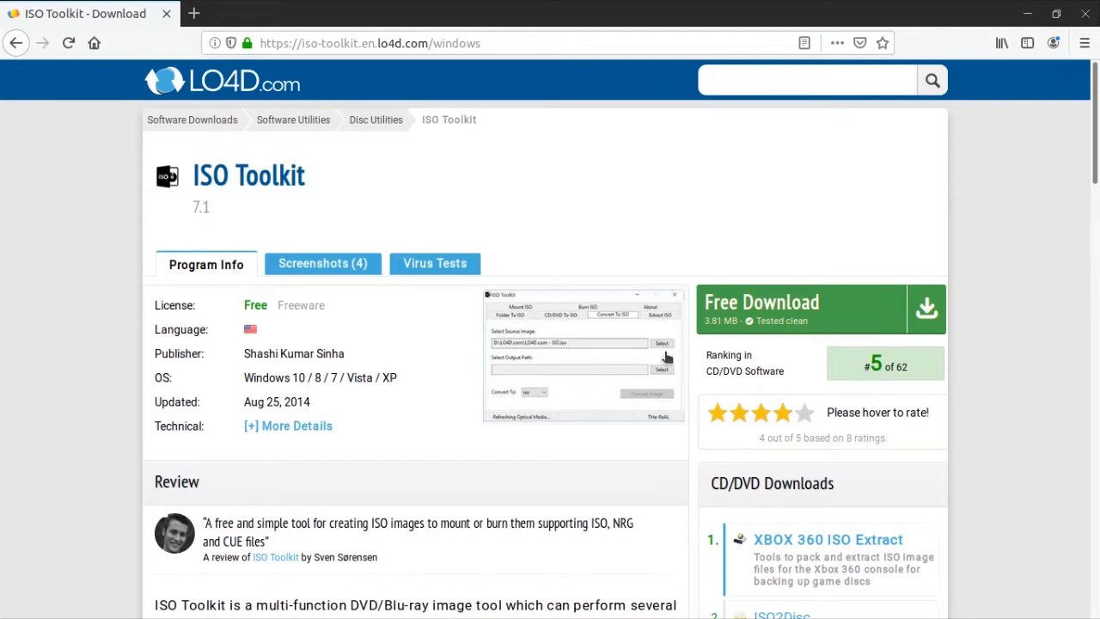
# Step: Download ISOToolKit.exe from the LO4D.com UK mirror, choosing to save the file rather than open it
pyautogui.click(767, 322)
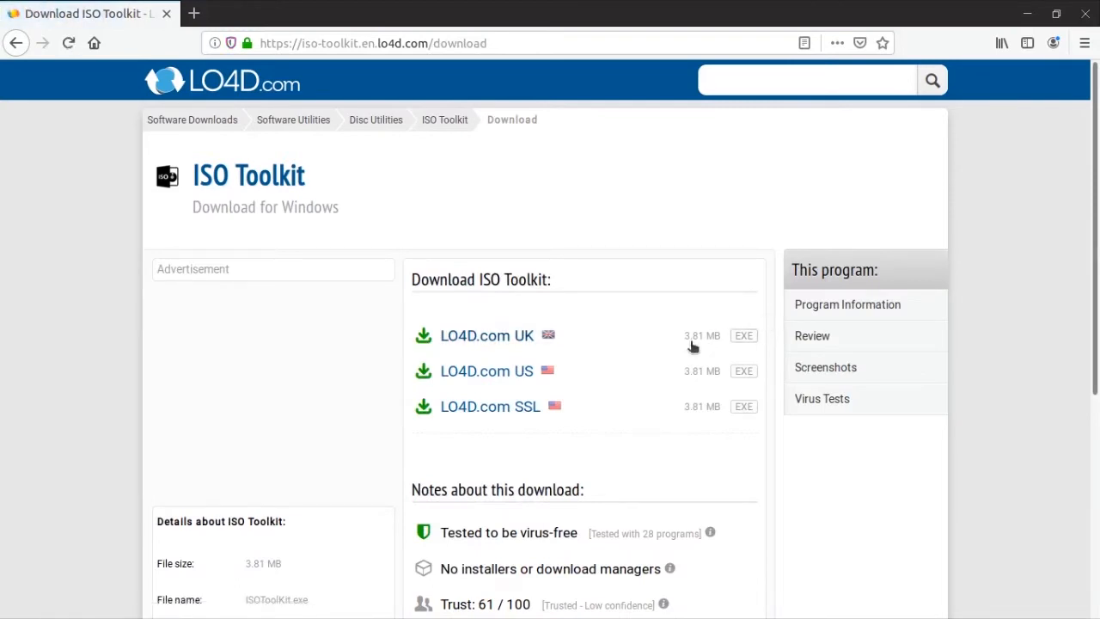
pyautogui.click(492, 345)
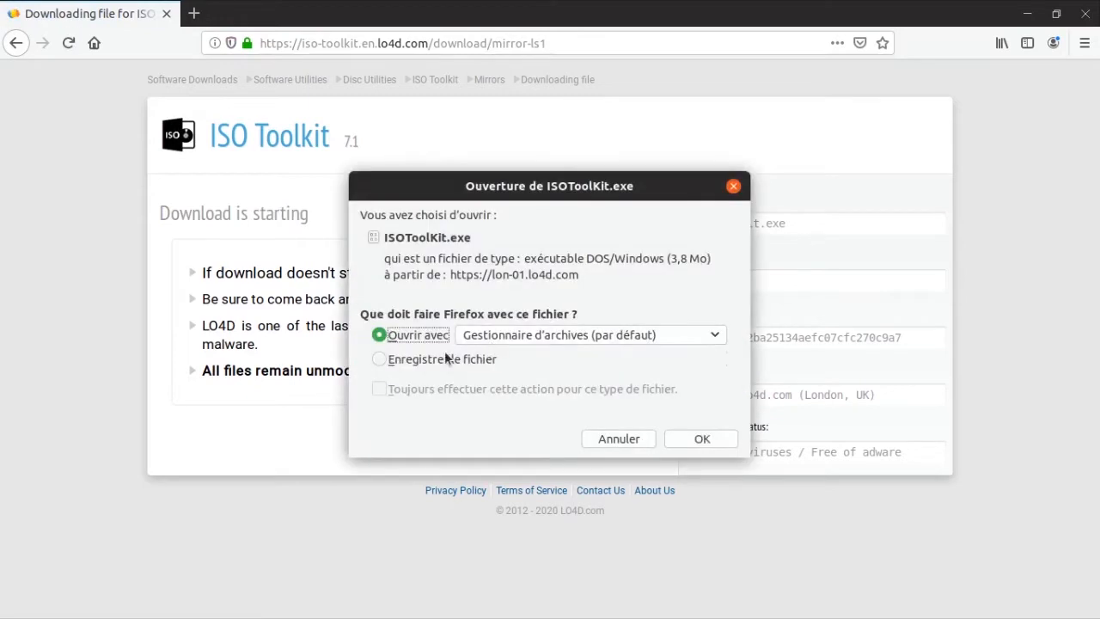
pyautogui.click(446, 358)
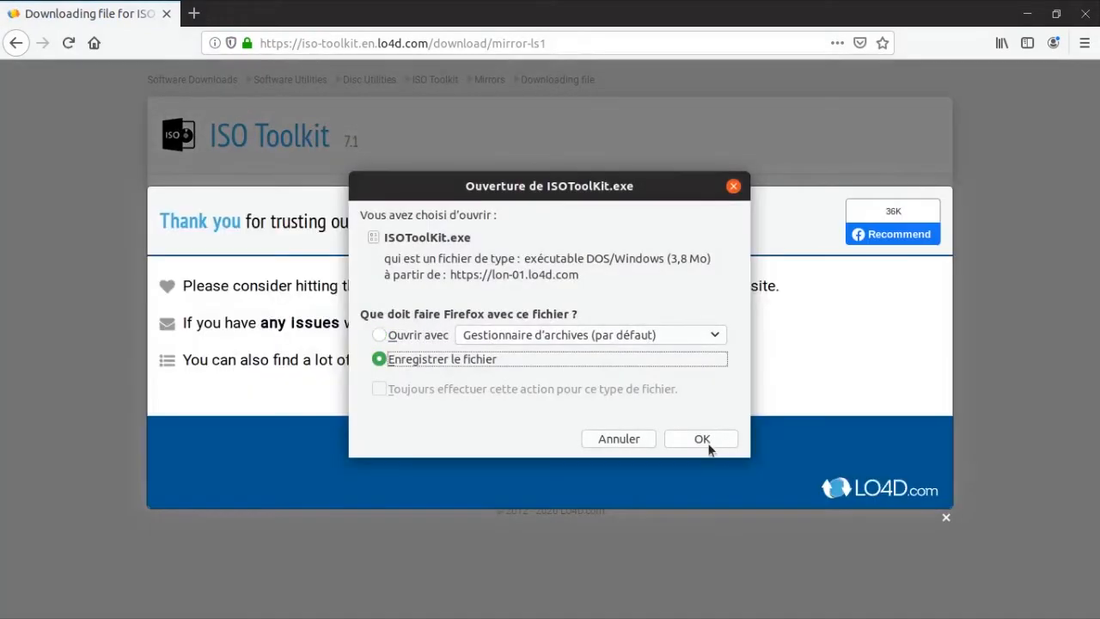
pyautogui.click(702, 439)
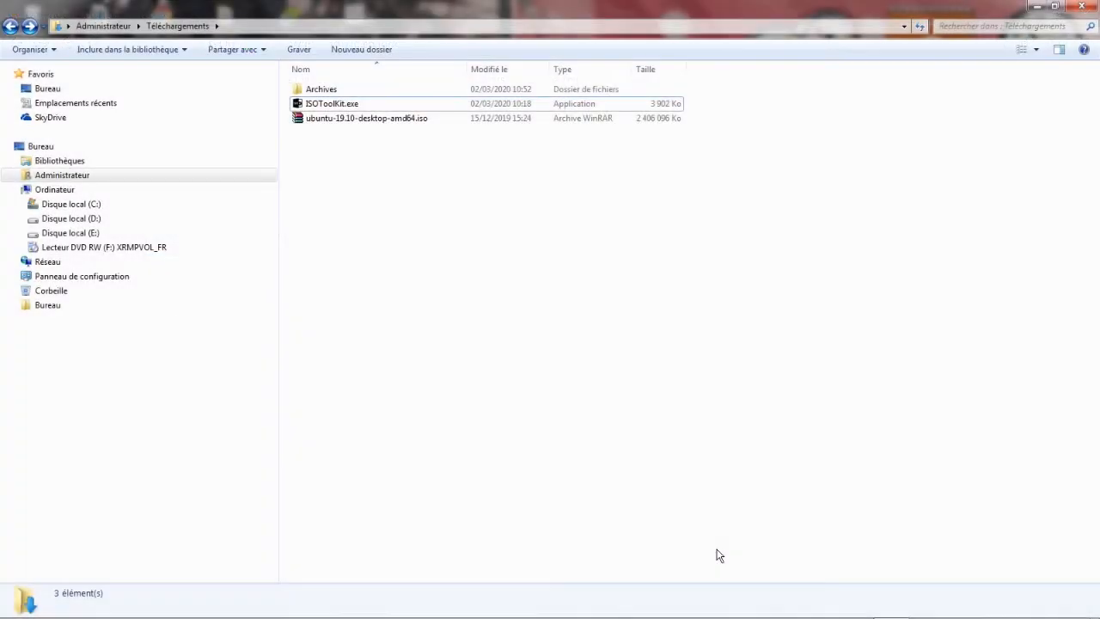
# Step: Launch ISOToolKit.exe from the Téléchargements folder and mount ubuntu-19.10-desktop-amd64.iso as the first image
pyautogui.doubleClick(320, 105)
pyautogui.click(590, 324)
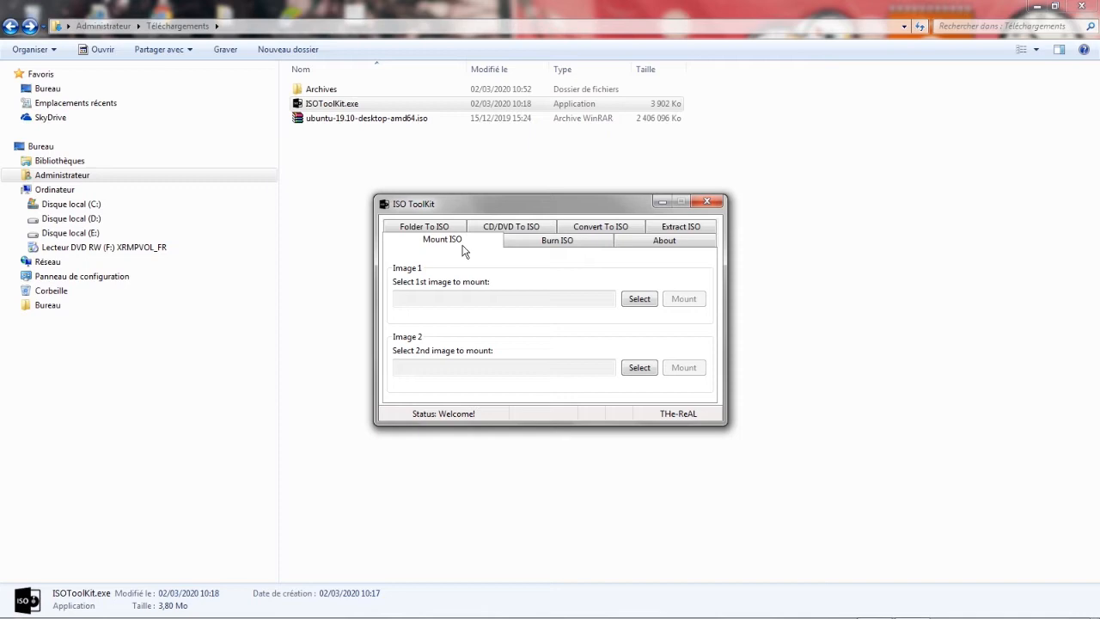
pyautogui.click(638, 299)
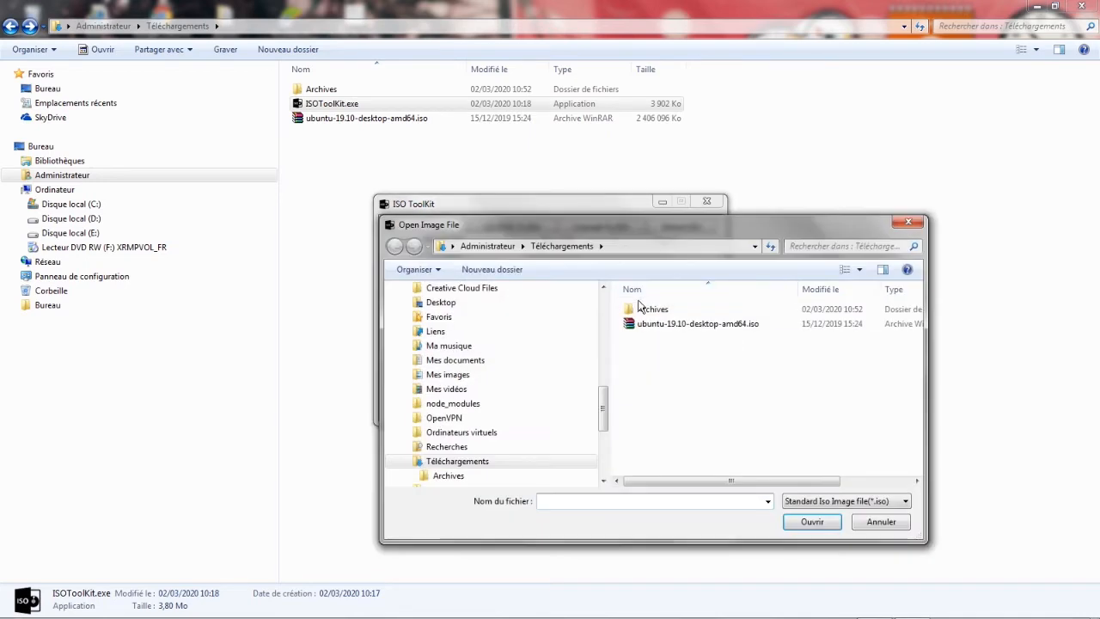
pyautogui.click(650, 326)
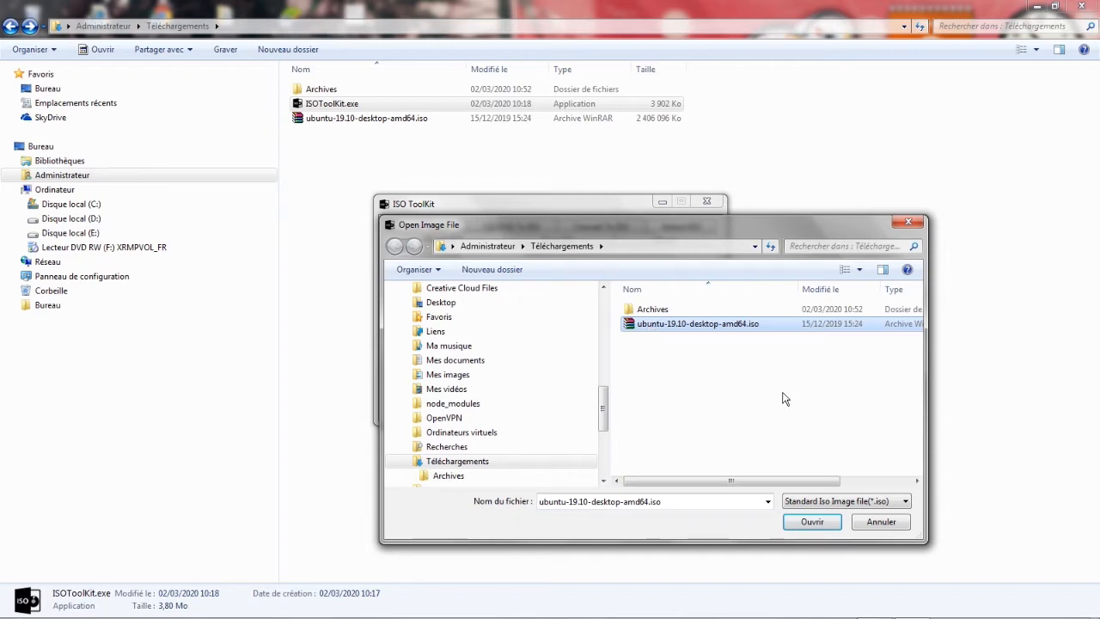
pyautogui.click(811, 522)
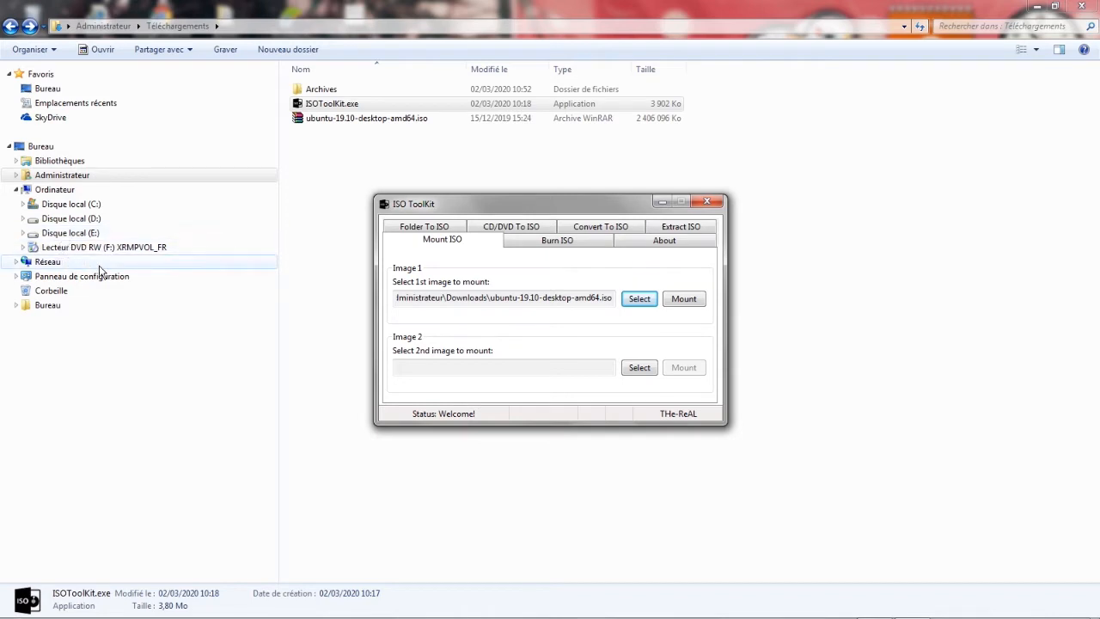
pyautogui.click(684, 300)
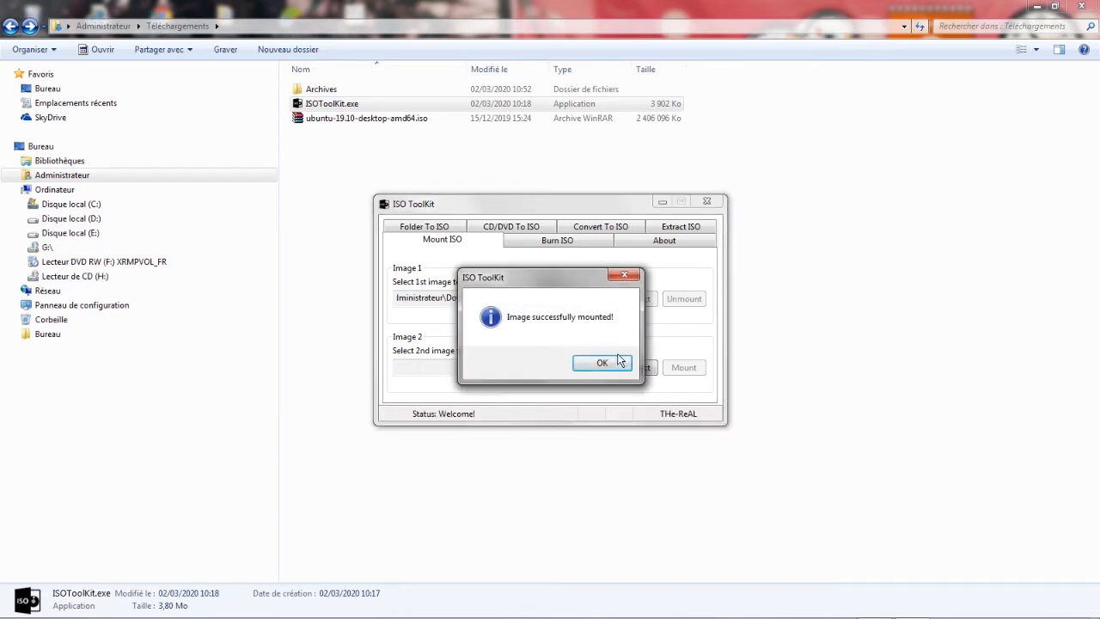
pyautogui.click(606, 362)
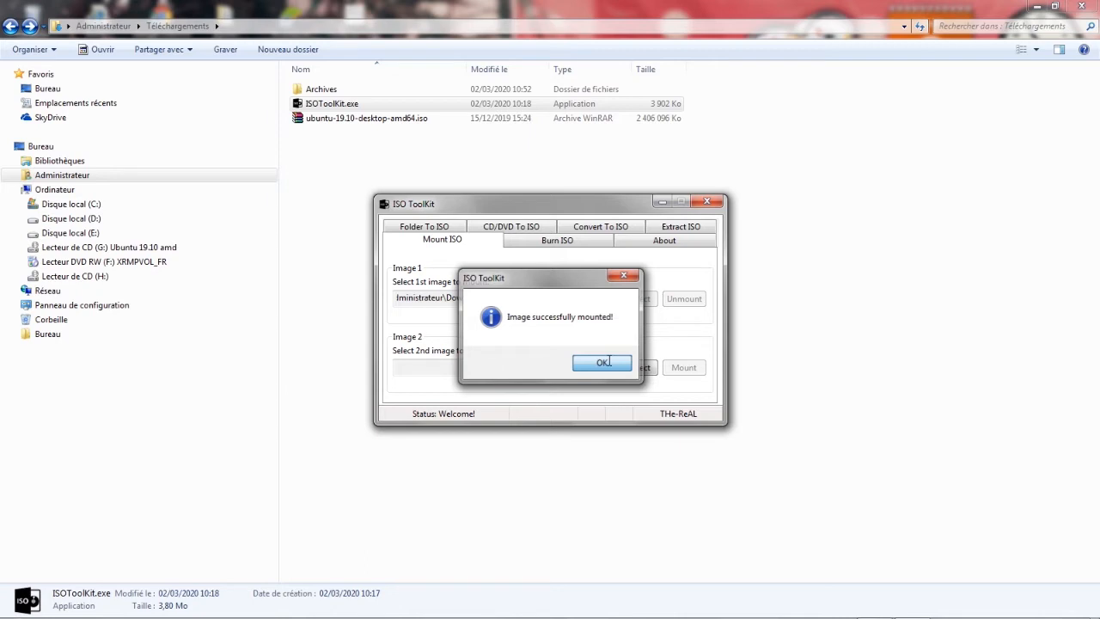
pyautogui.click(605, 362)
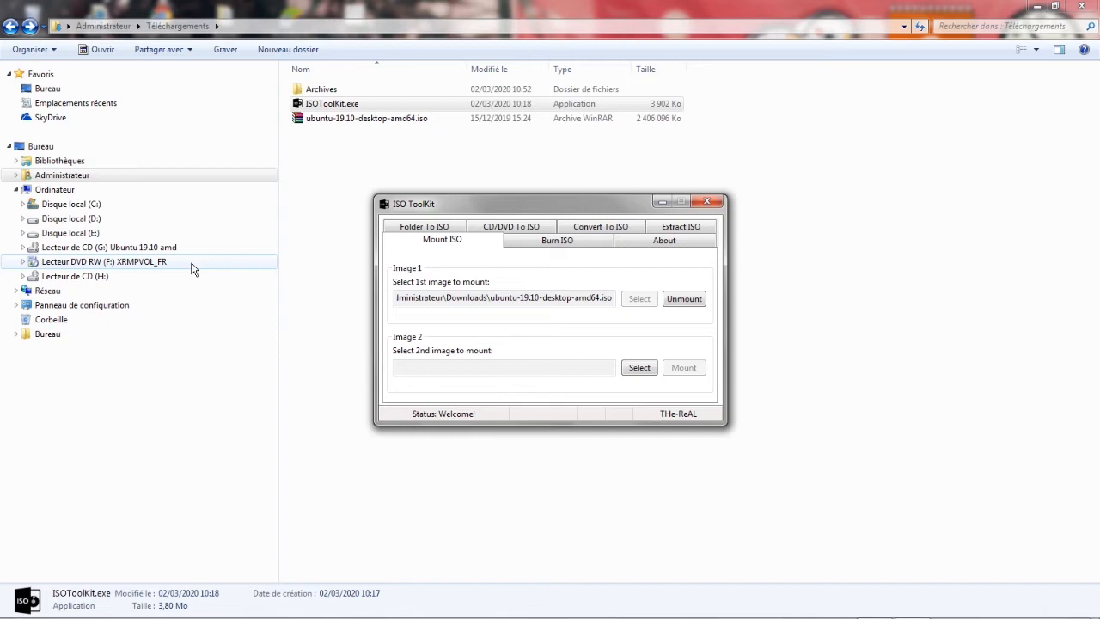
# Step: View the contents of the mounted Ubuntu 19.10 drive (G:) and unmount the first image in ISO ToolKit
pyautogui.click(137, 250)
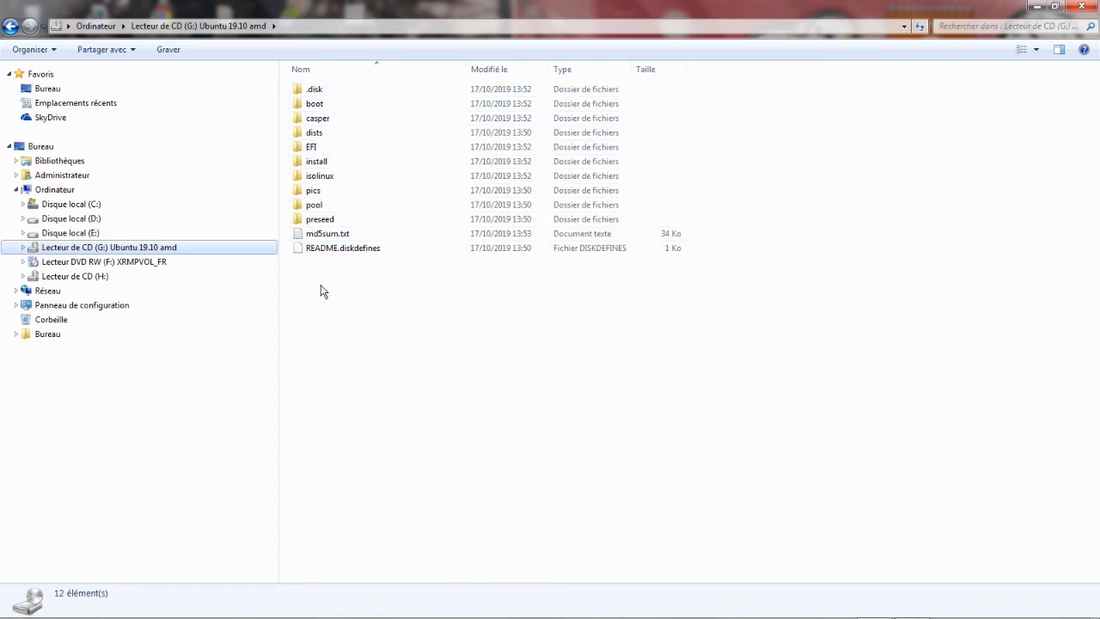
pyautogui.hotkey('alt', 'Tab')
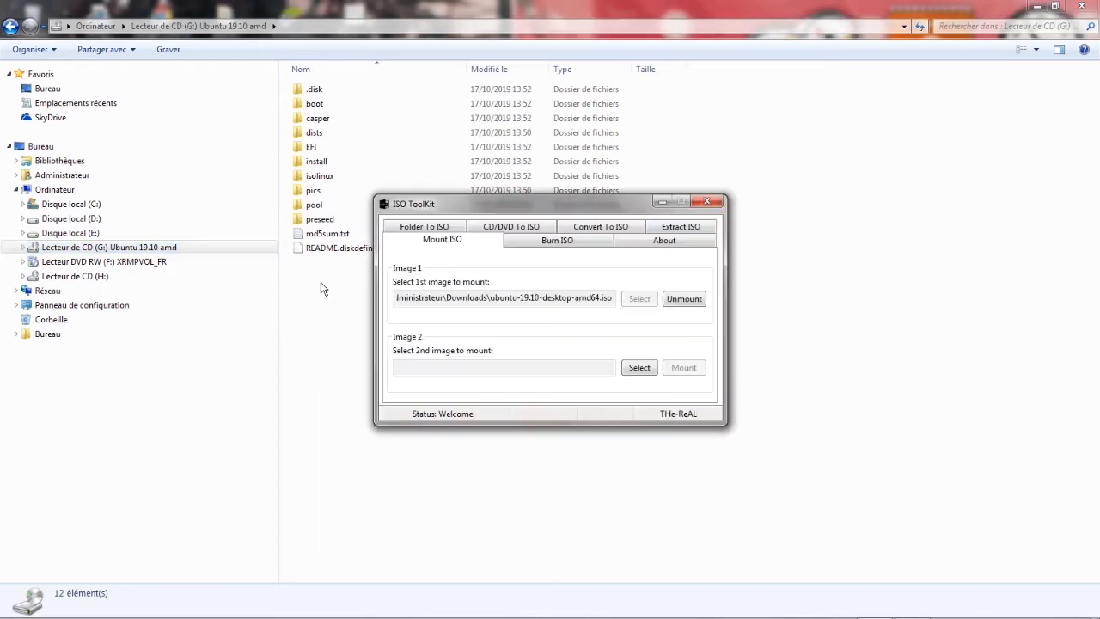
pyautogui.click(674, 299)
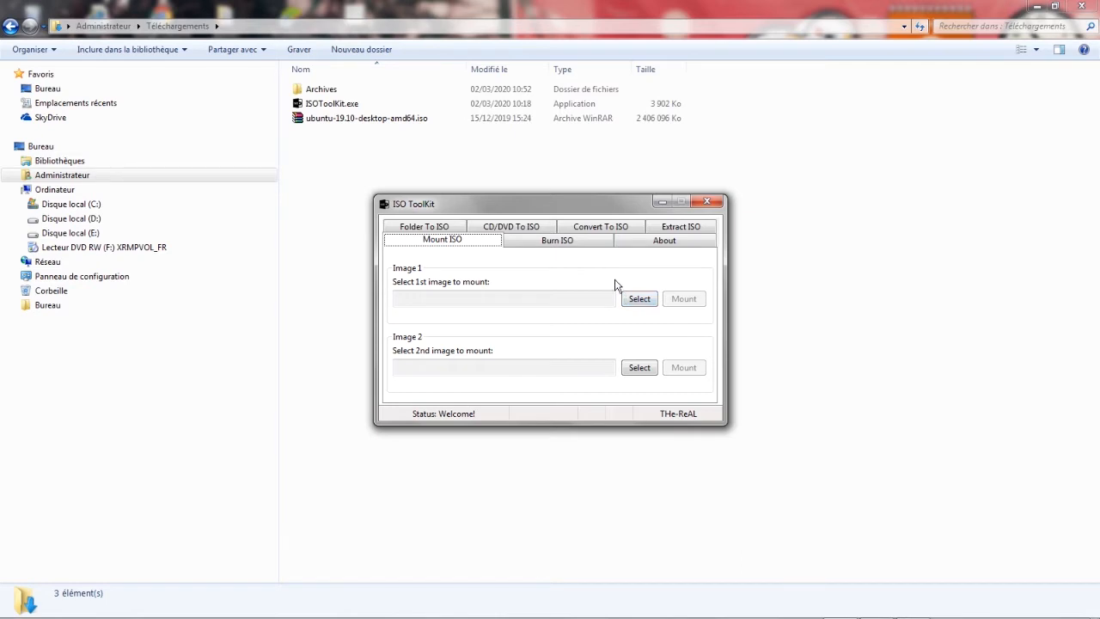
# Step: Select ubuntu-19.10-desktop-amd64.iso from the Téléchargements folder as the image to burn
pyautogui.click(551, 246)
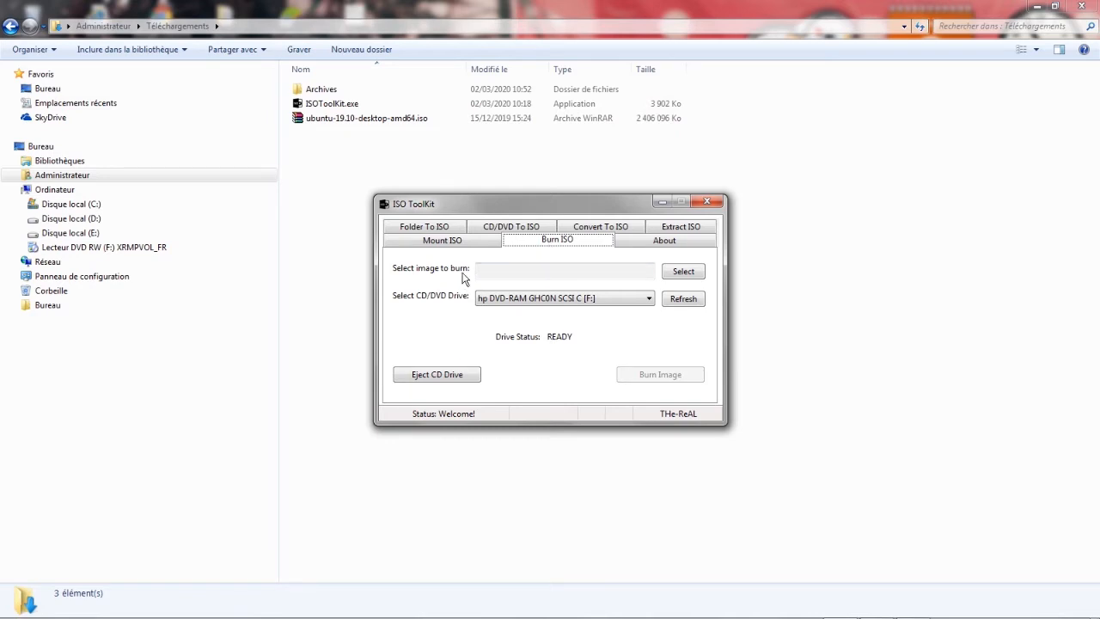
pyautogui.click(685, 271)
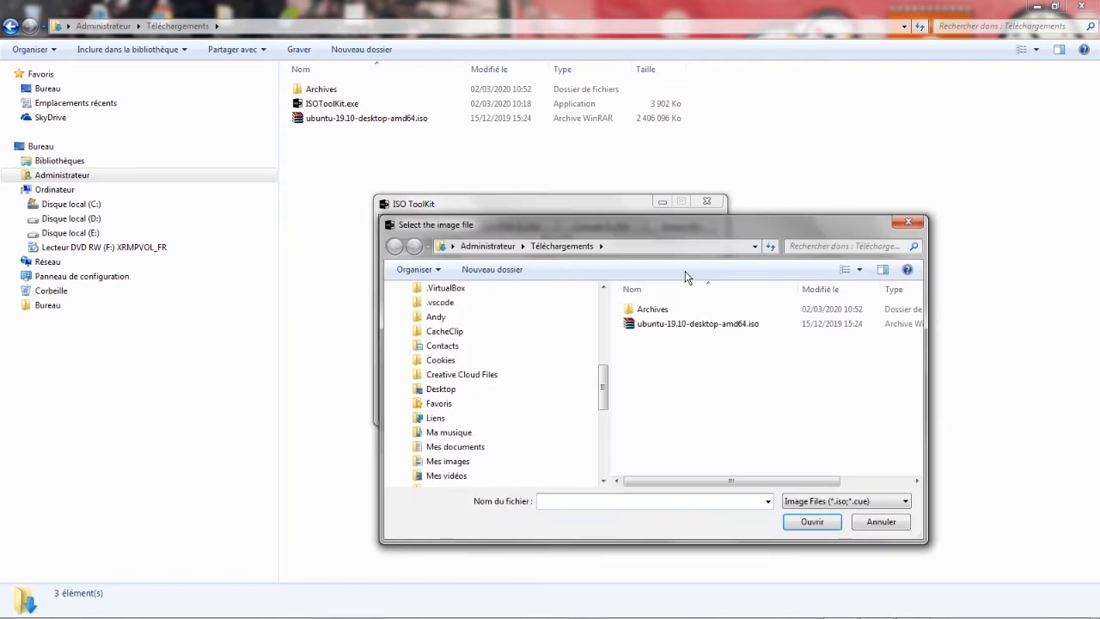
pyautogui.click(663, 324)
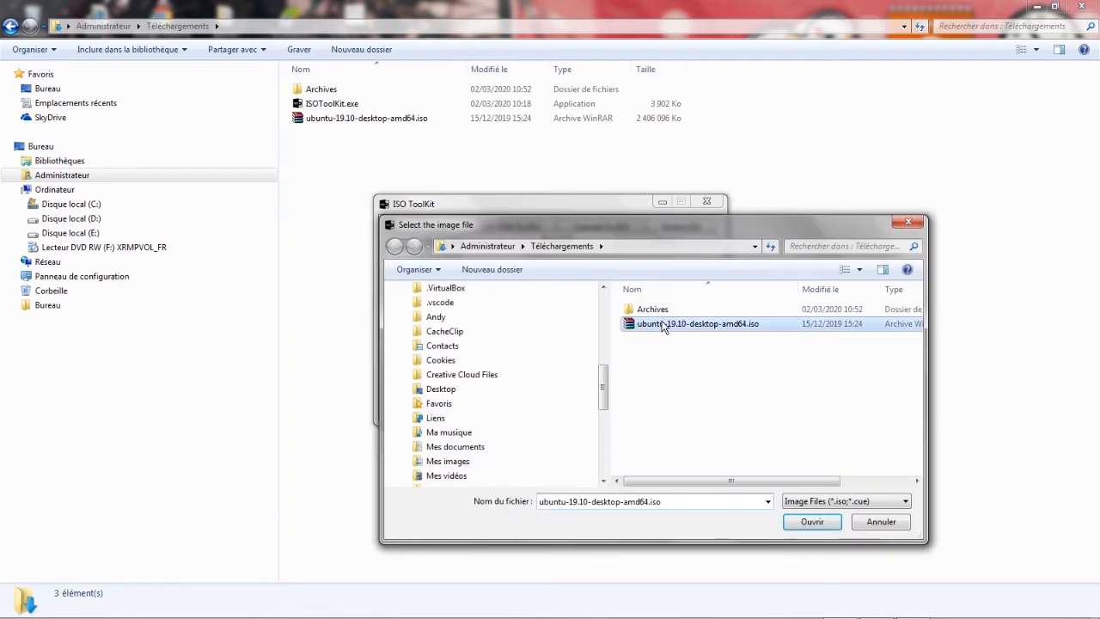
pyautogui.click(812, 521)
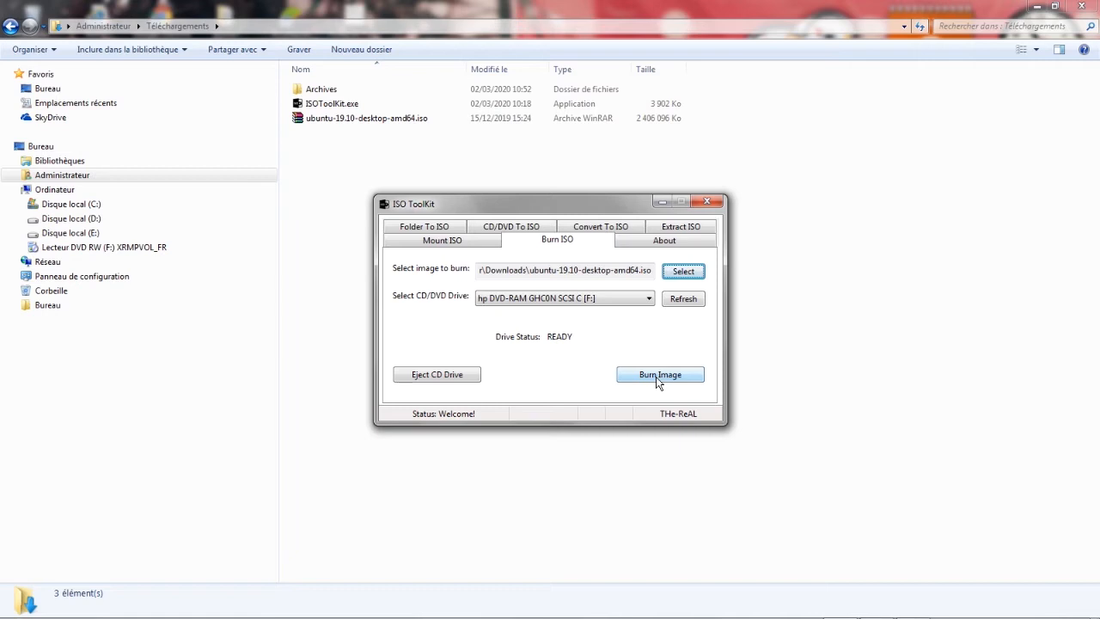
# Step: Copy the disc in drive F: to an ISO image saved as WINDXP_FR.iso in the Téléchargements folder
pyautogui.click(511, 228)
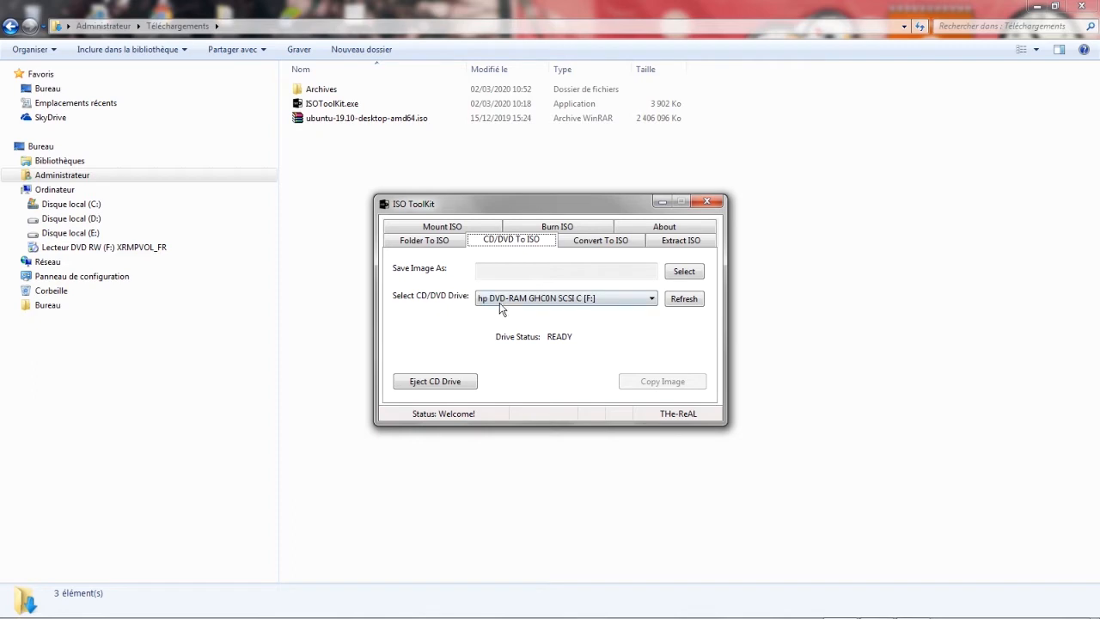
pyautogui.click(540, 303)
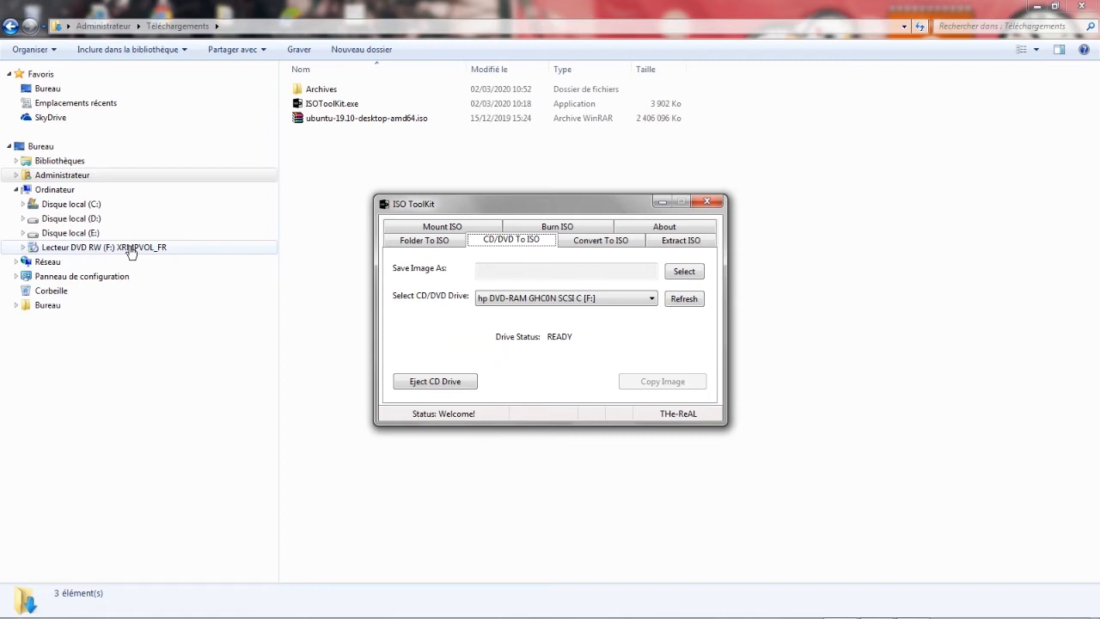
pyautogui.click(685, 272)
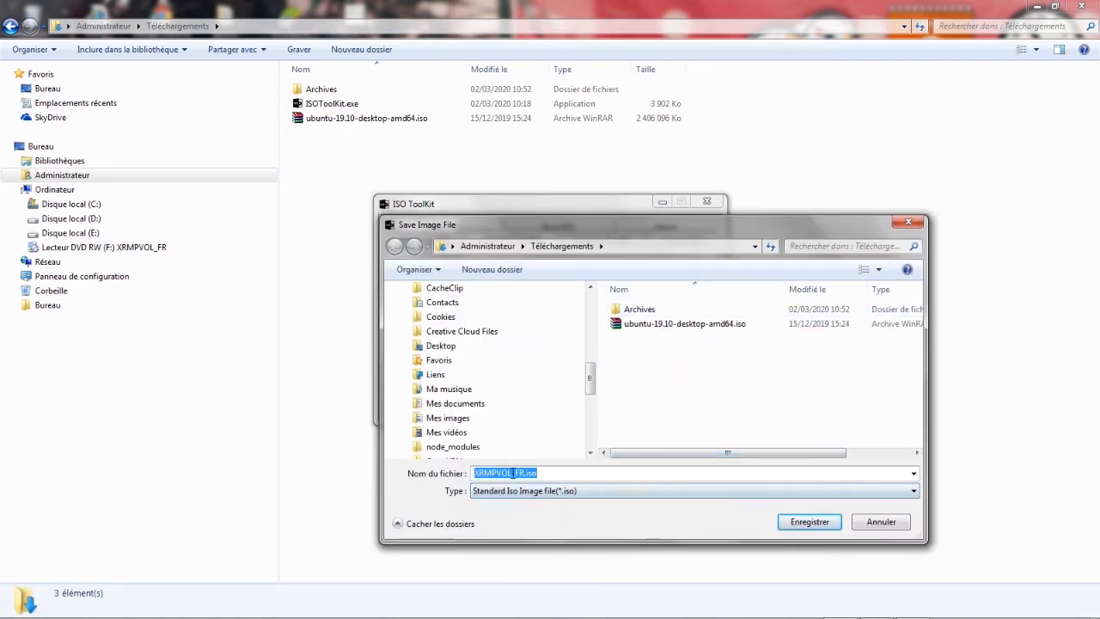
pyautogui.click(524, 473)
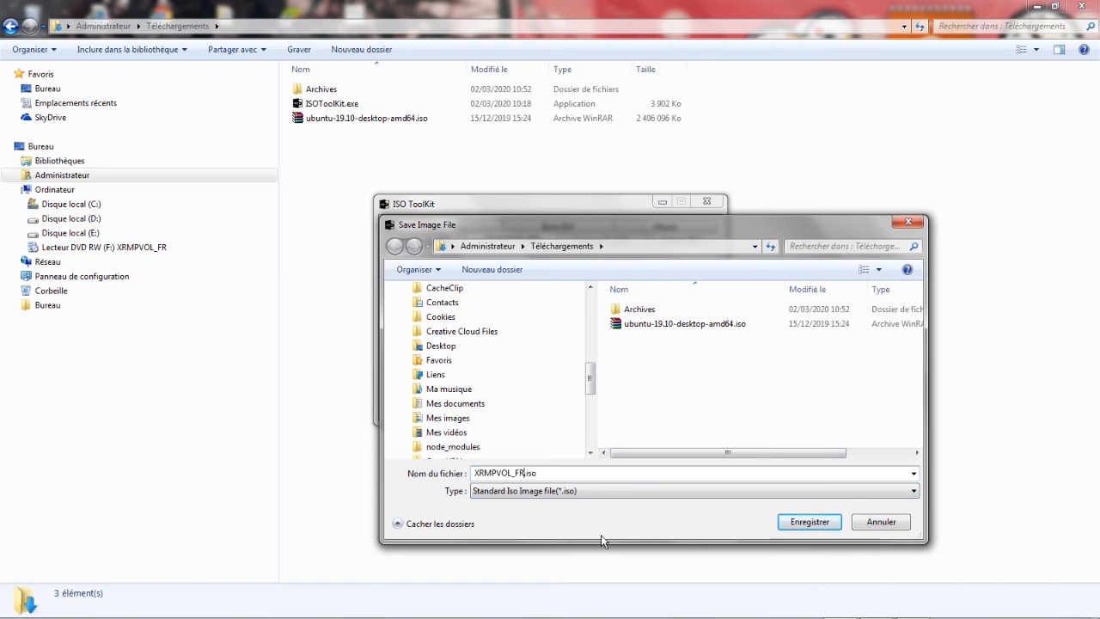
pyautogui.press('Left')
pyautogui.press('Left')
pyautogui.press('Left')
pyautogui.hotkey('shift', 'Left')
pyautogui.hotkey('shift', 'Left')
pyautogui.hotkey('shift', 'Left')
pyautogui.hotkey('shift', 'Left')
pyautogui.hotkey('shift', 'Left')
pyautogui.hotkey('shift', 'Left')
pyautogui.hotkey('shift', 'Left')
pyautogui.write('WINDXP')
pyautogui.click(806, 523)
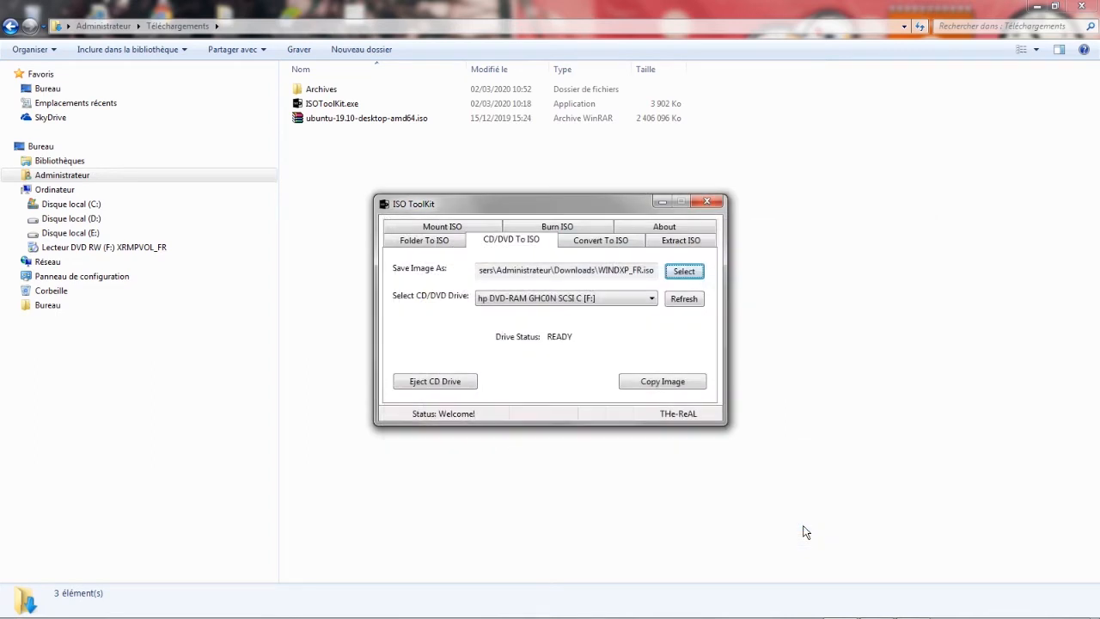
pyautogui.click(679, 388)
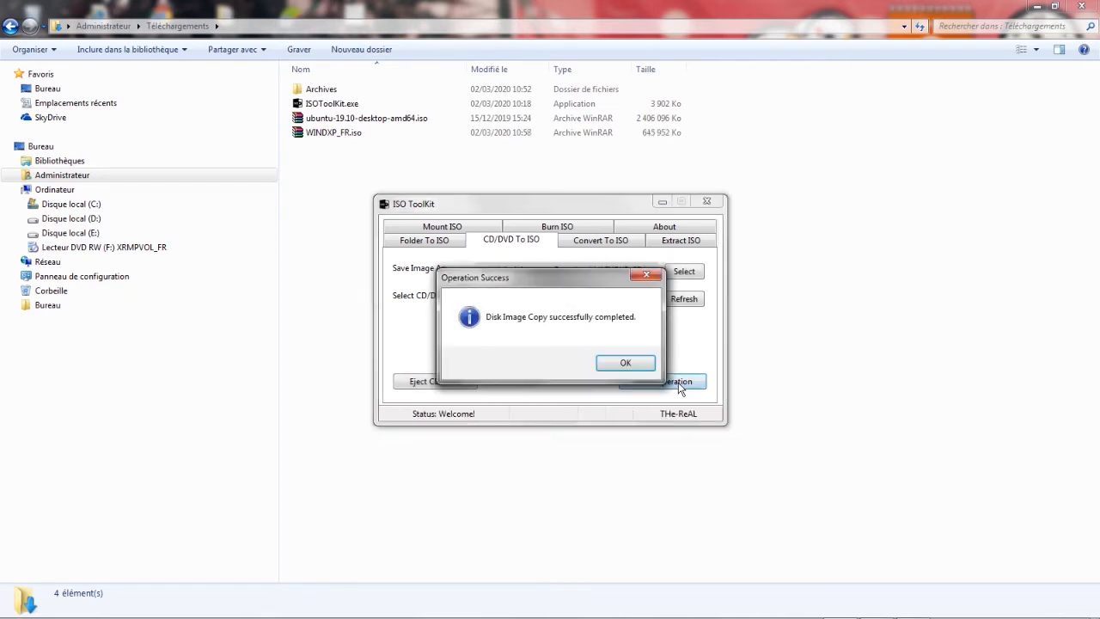
pyautogui.click(633, 365)
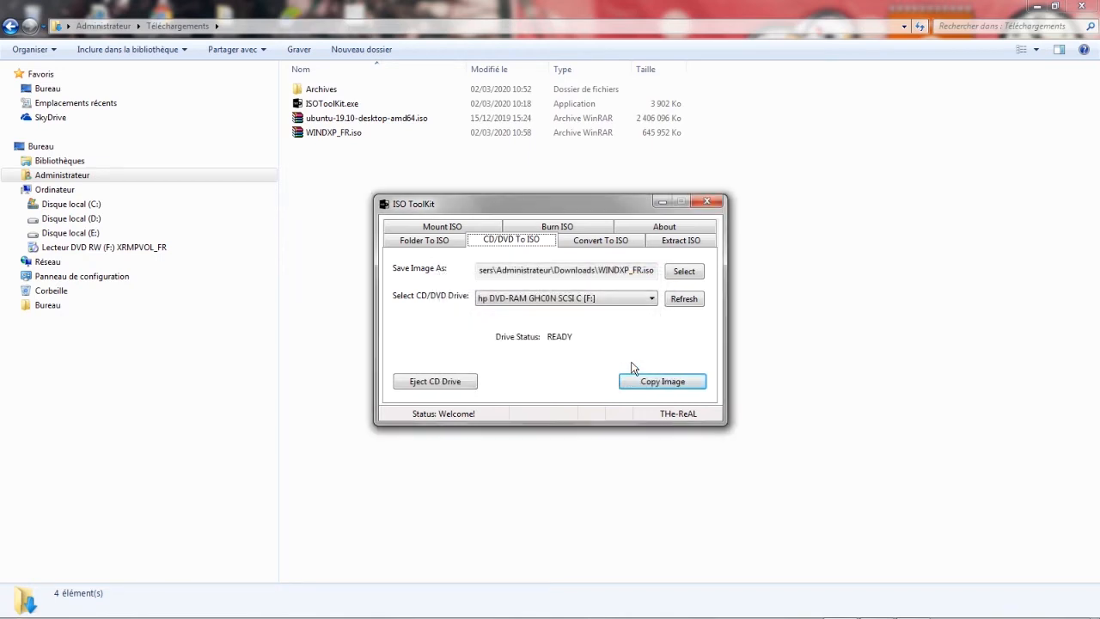
# Step: Compare the used space of DVD drive F: with the file size of WINDXP_FR.iso in their properties
pyautogui.rightClick(146, 247)
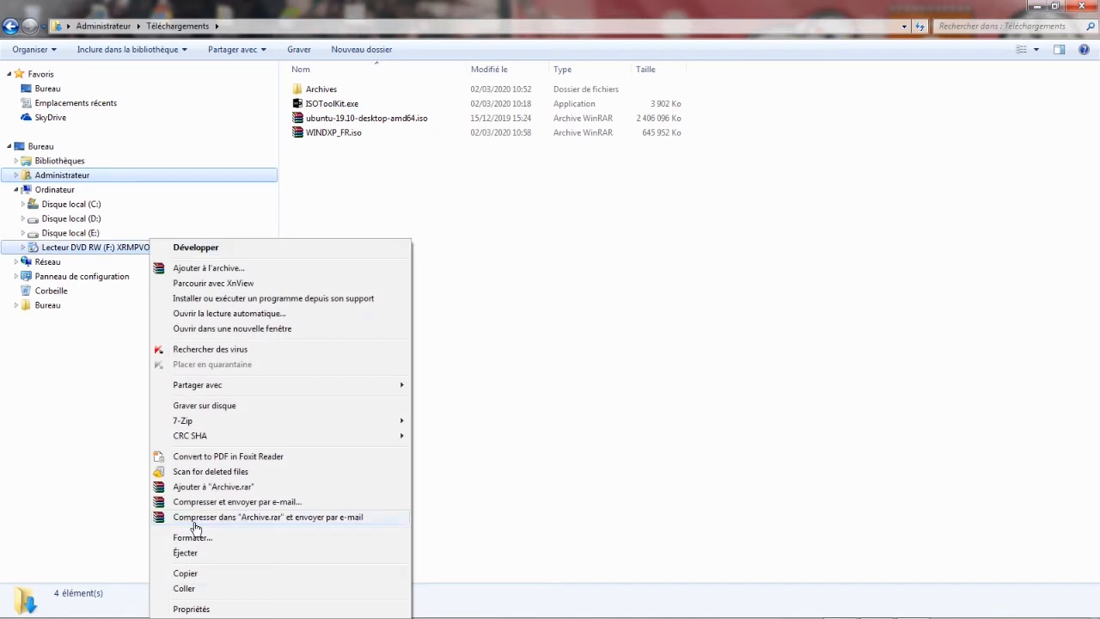
pyautogui.click(202, 608)
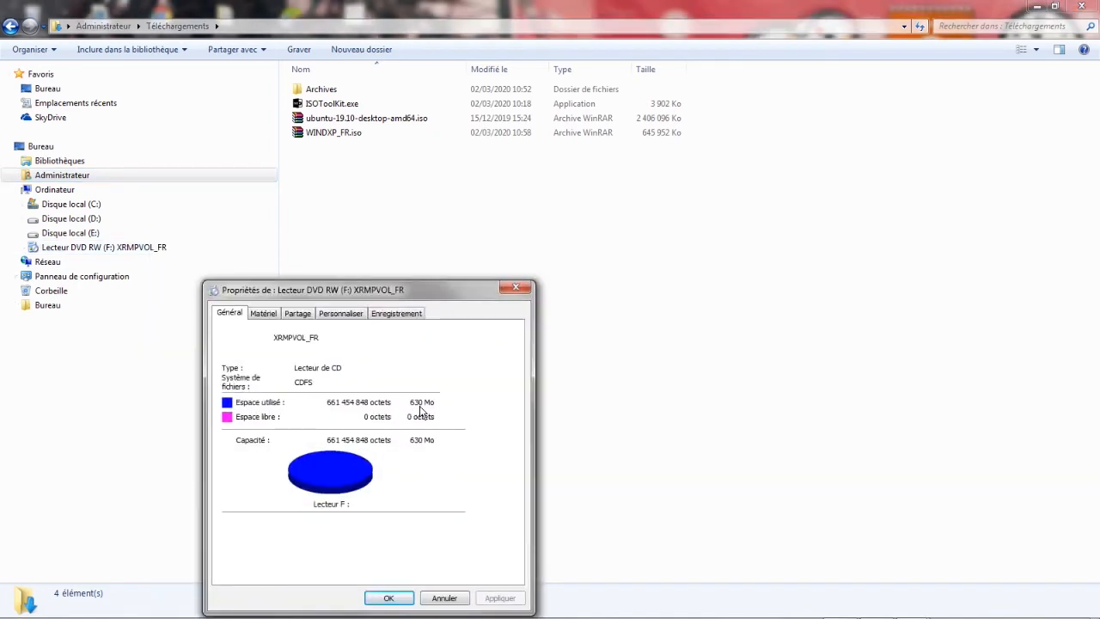
pyautogui.click(516, 287)
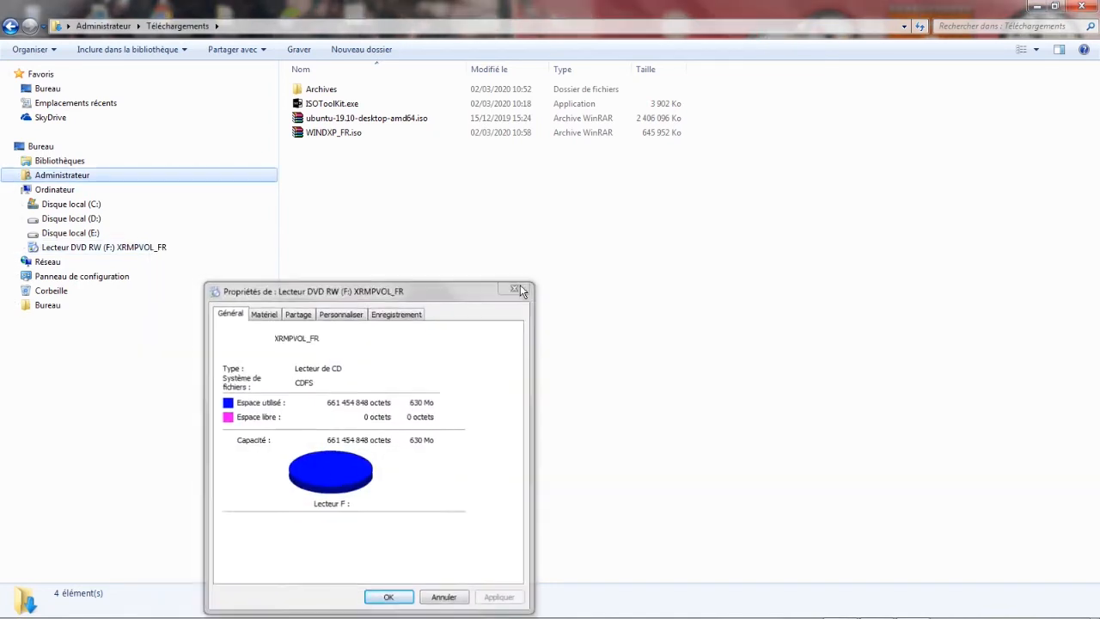
pyautogui.rightClick(348, 140)
pyautogui.click(420, 518)
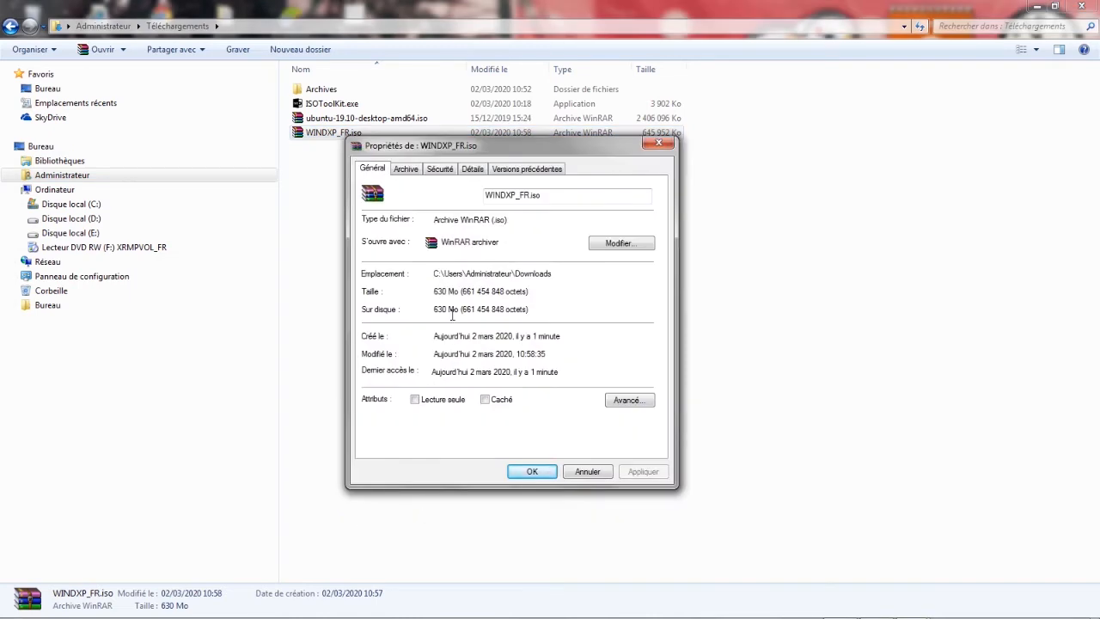
pyautogui.click(589, 474)
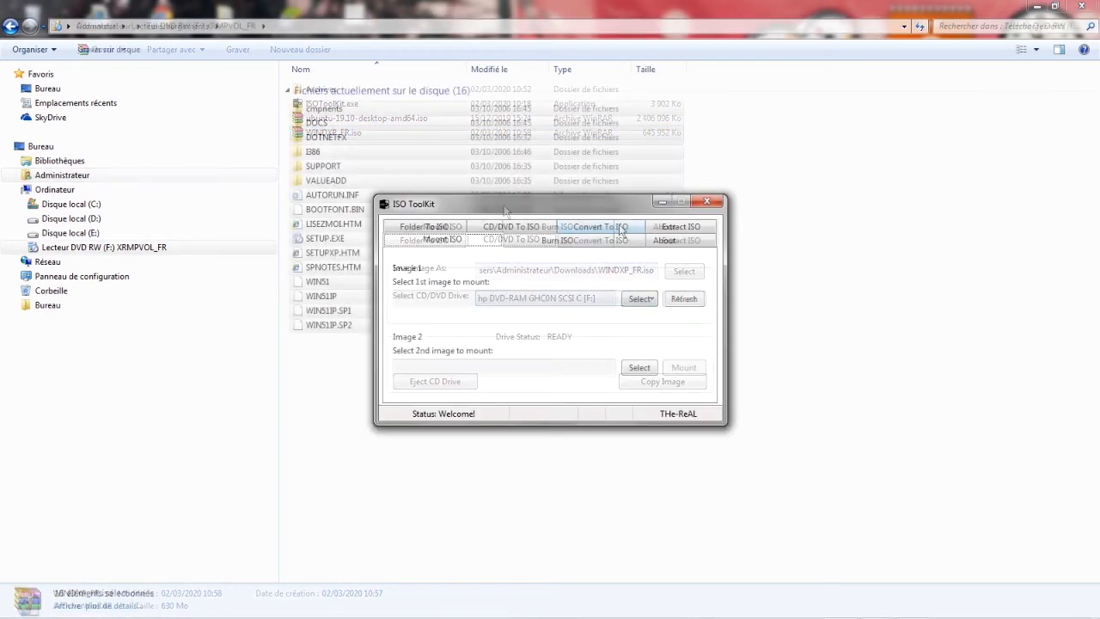
# Step: Choose WINDXP_FR.iso from the Téléchargements folder as the source image to extract in ISO ToolKit
pyautogui.click(670, 228)
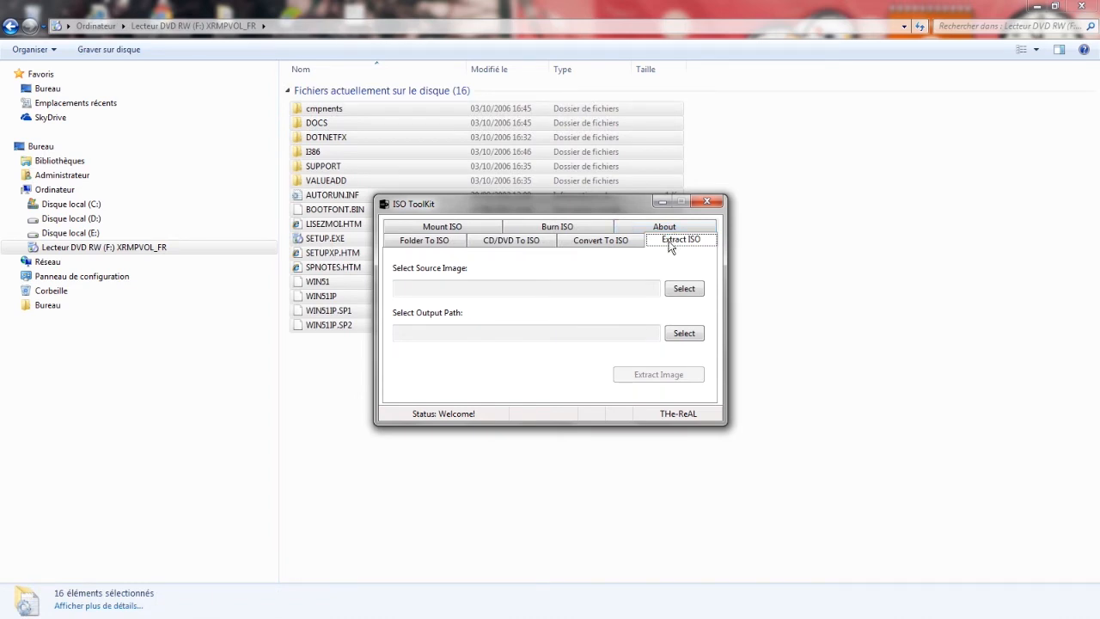
pyautogui.click(684, 288)
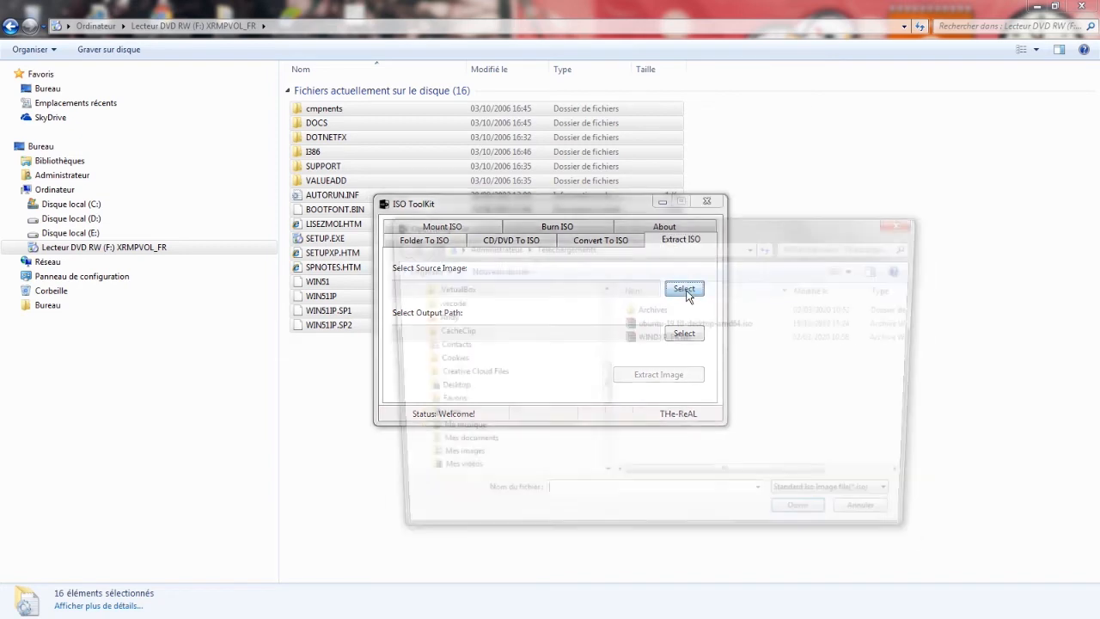
pyautogui.click(666, 340)
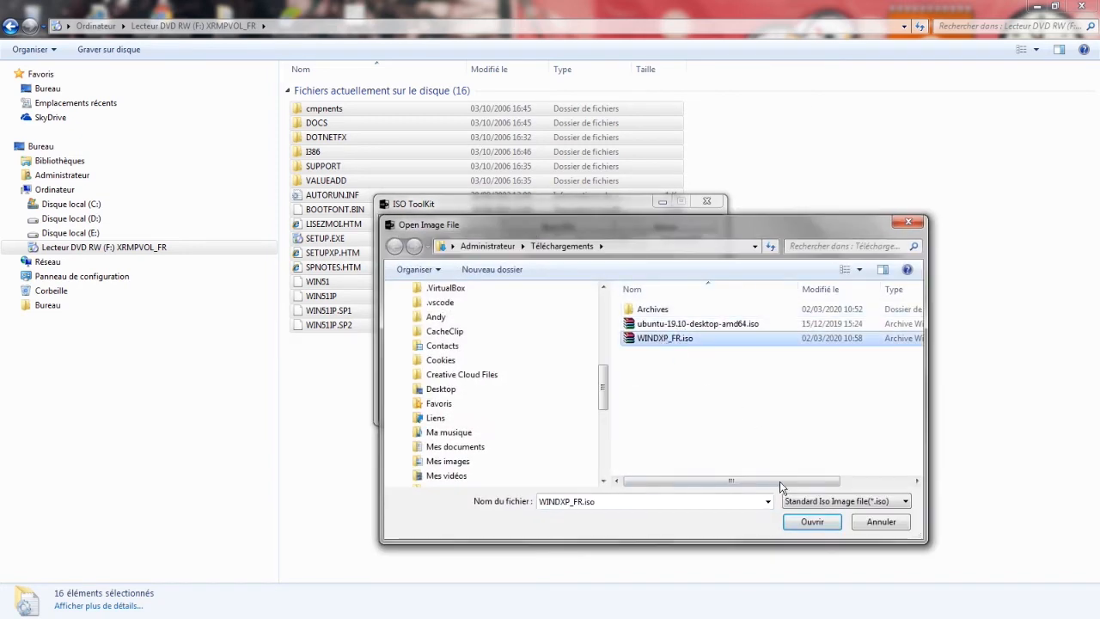
pyautogui.click(811, 523)
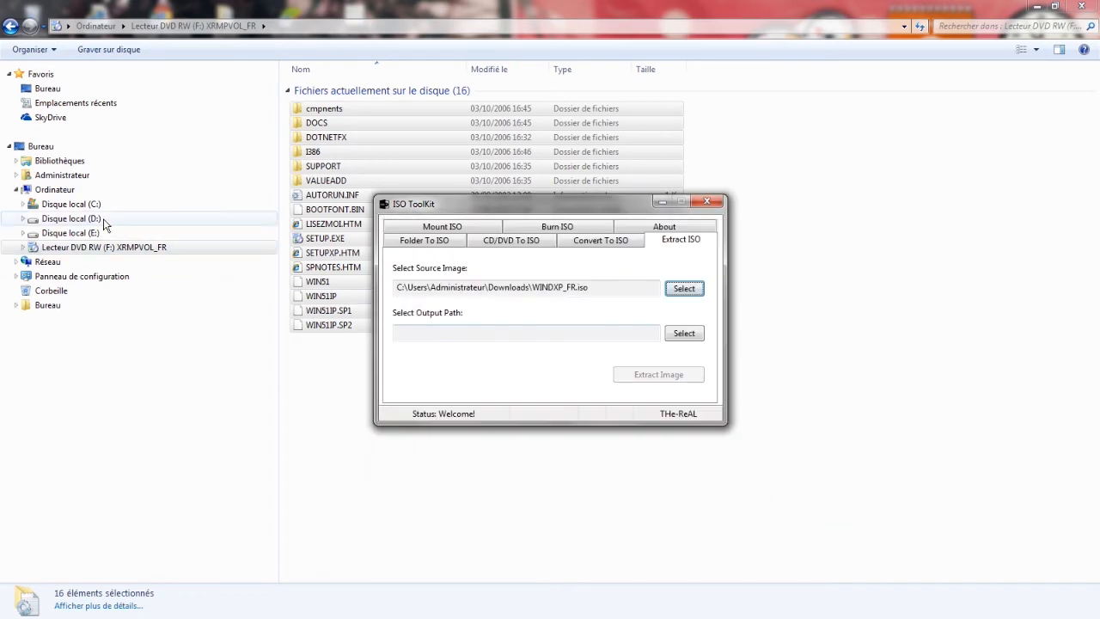
# Step: Create a folder named EXTRACTION WINXP in the Téléchargements folder in Windows Explorer
pyautogui.click(15, 176)
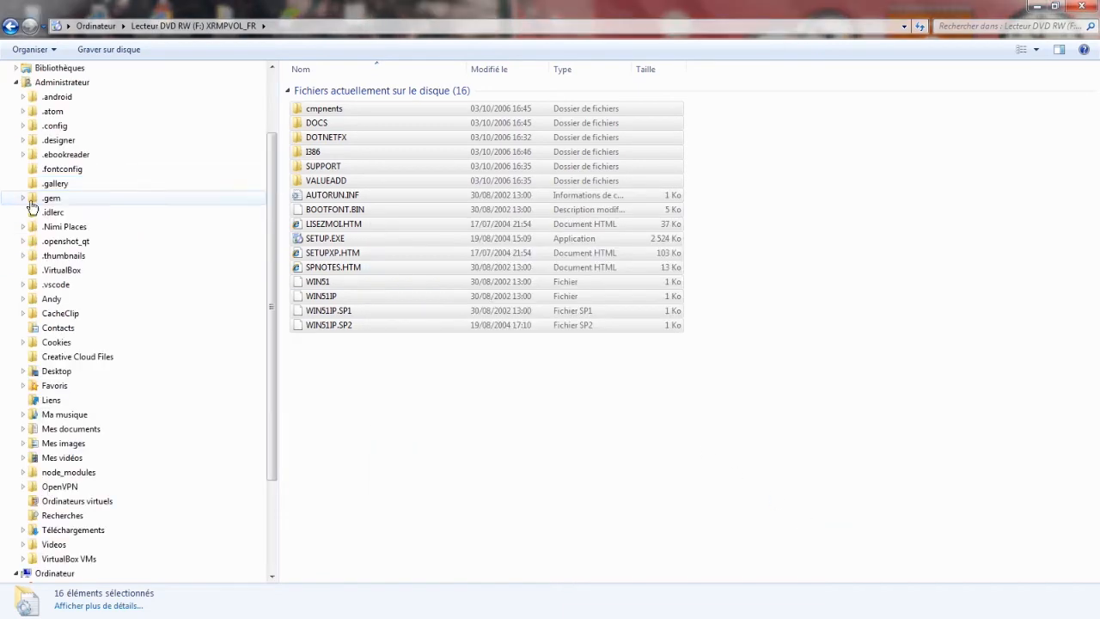
pyautogui.click(73, 530)
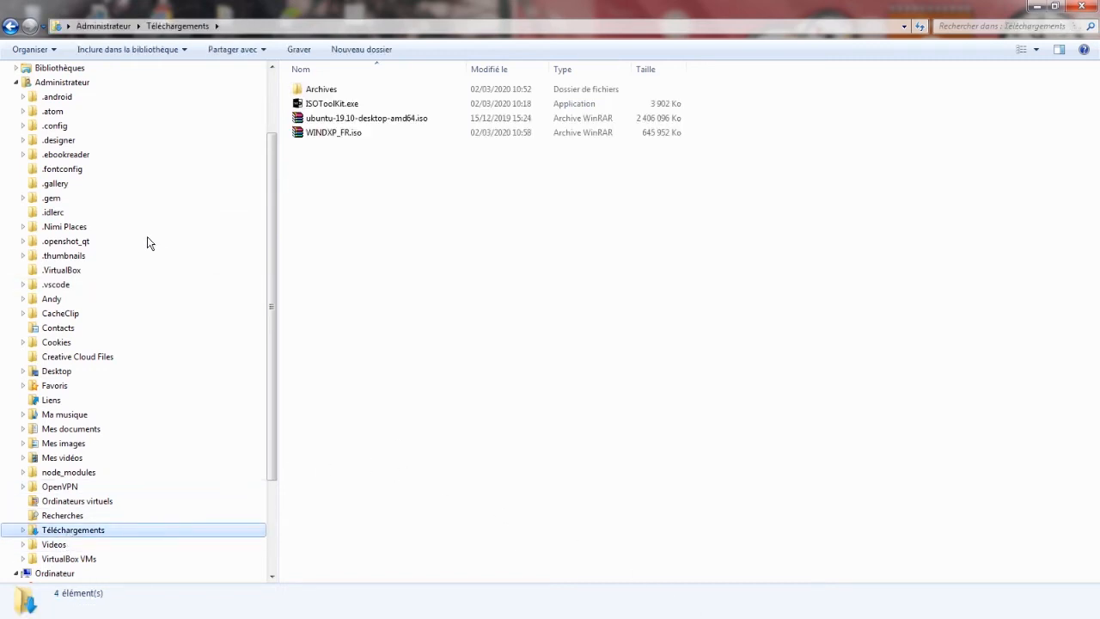
pyautogui.click(17, 82)
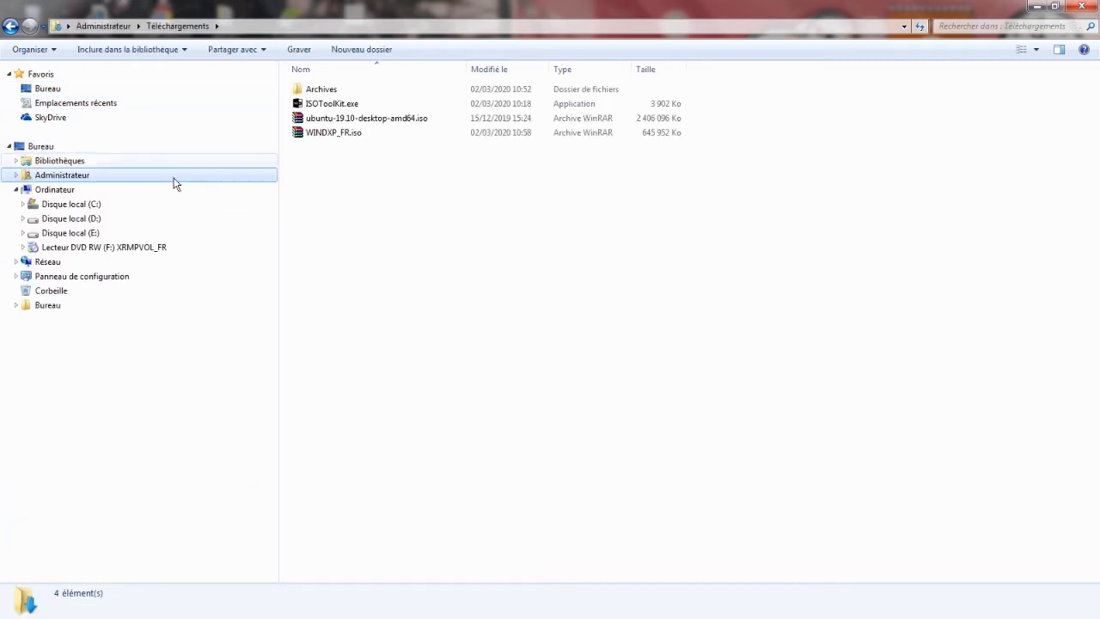
pyautogui.click(367, 52)
pyautogui.write('EXTRA')
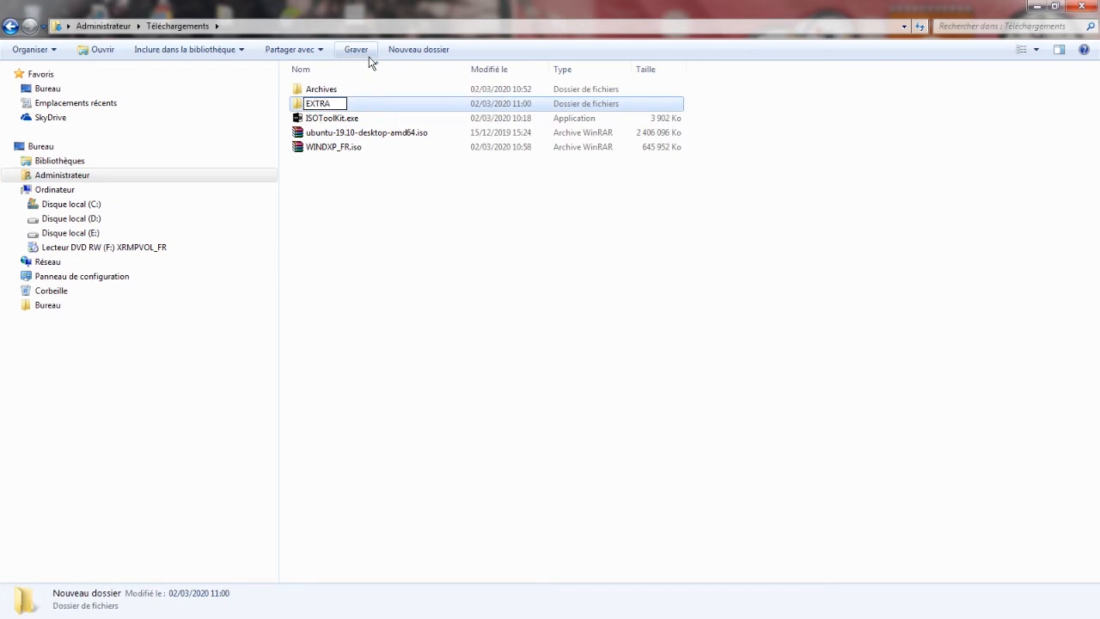
pyautogui.write('CTION WINXP')
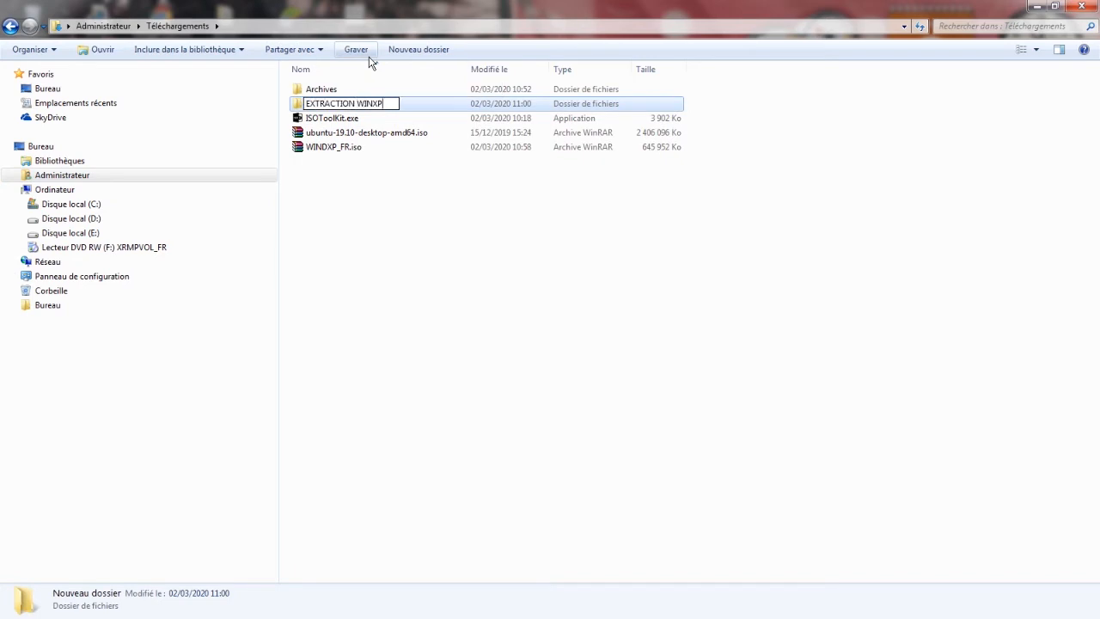
pyautogui.press('Return')
# Step: Extract the WINDXP_FR.iso image into the EXTRACTION WINXP folder in Téléchargements with ISO ToolKit
pyautogui.hotkey('alt', 'Tab')
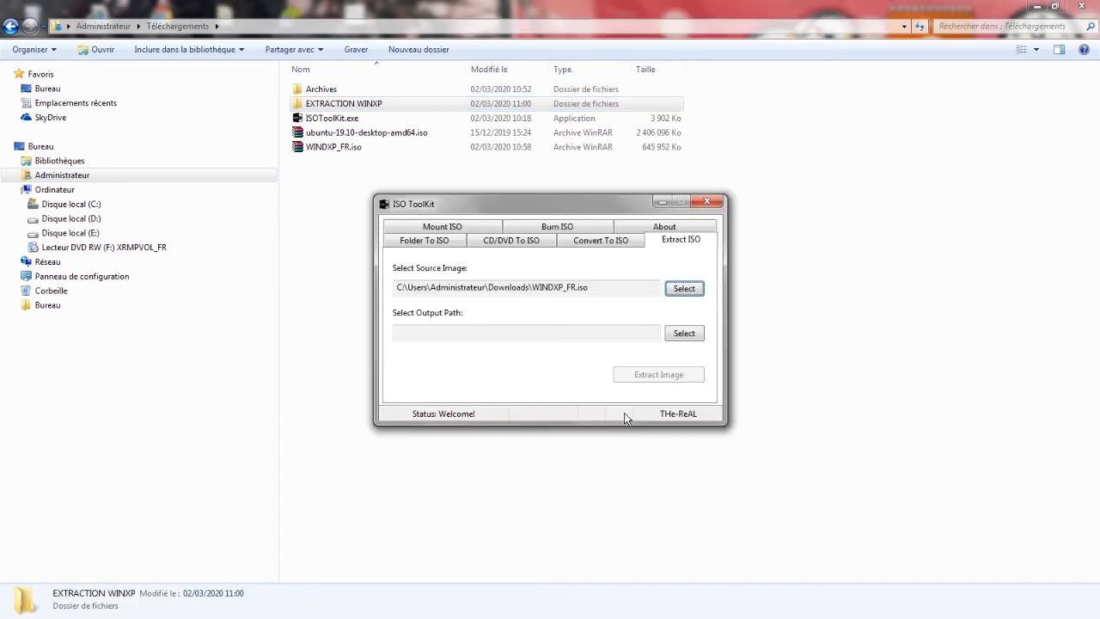
pyautogui.click(687, 336)
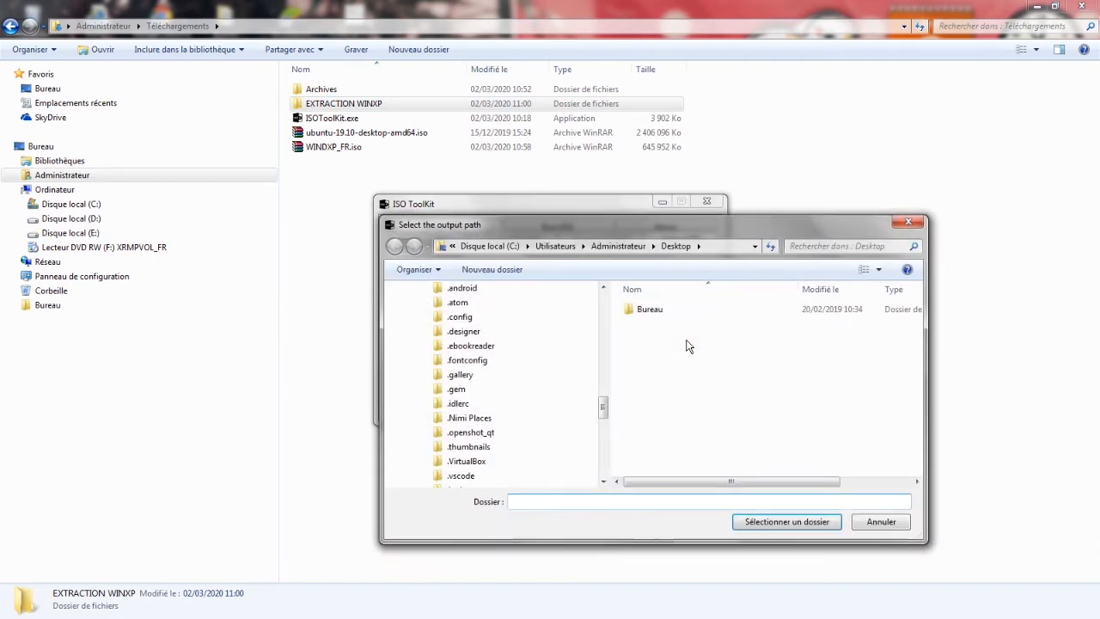
pyautogui.click(603, 448)
pyautogui.moveTo(604, 432); pyautogui.dragTo(604, 454)
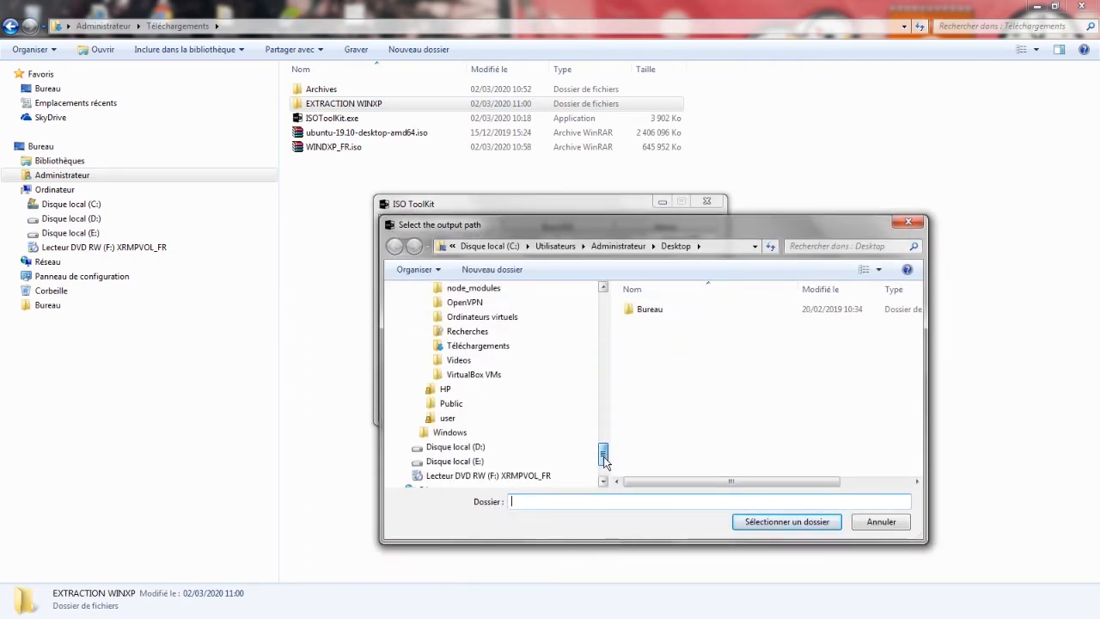
pyautogui.click(456, 349)
pyautogui.doubleClick(653, 332)
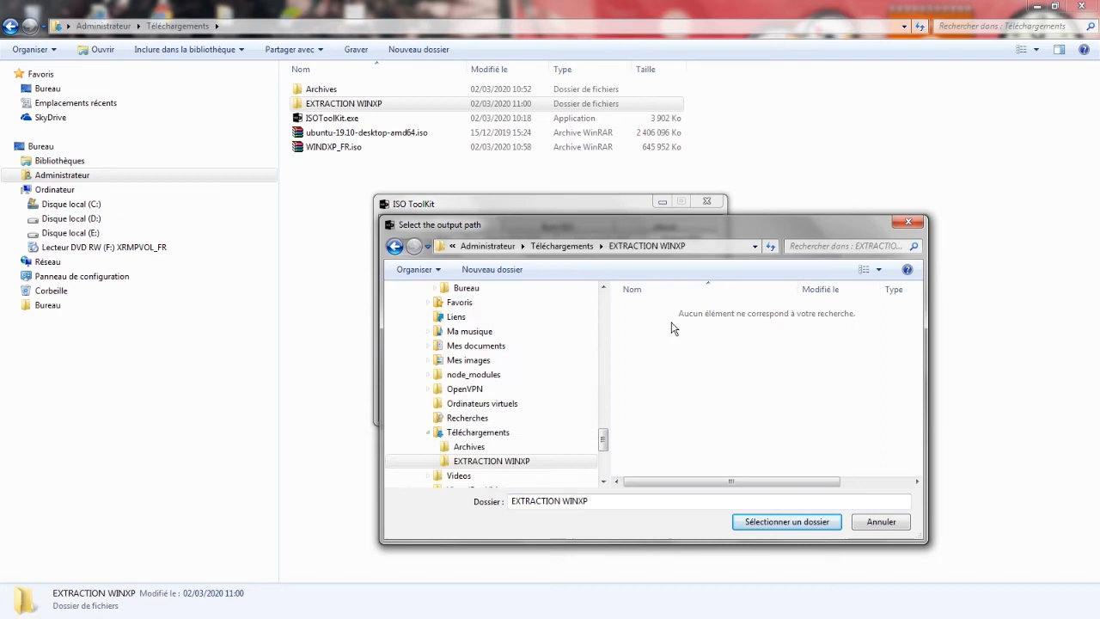
pyautogui.click(786, 521)
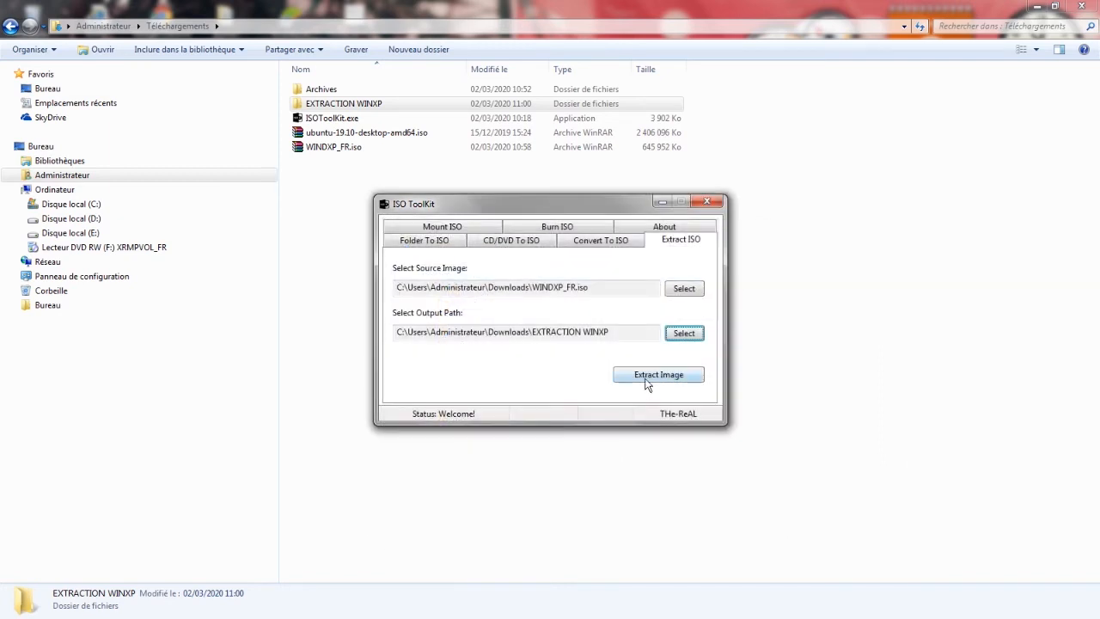
pyautogui.click(646, 376)
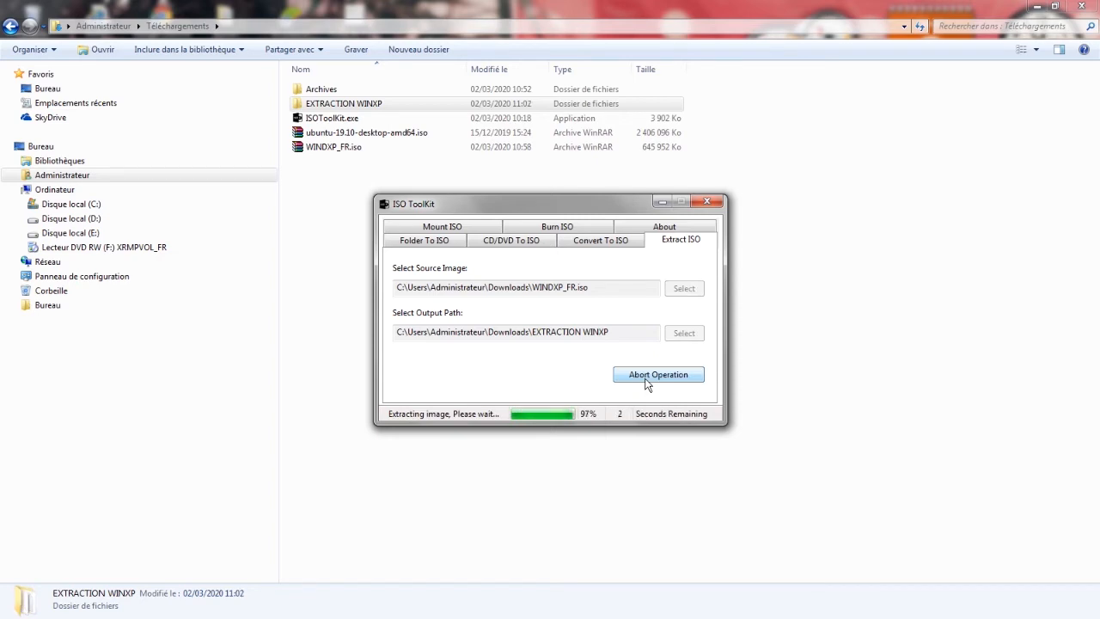
pyautogui.click(636, 365)
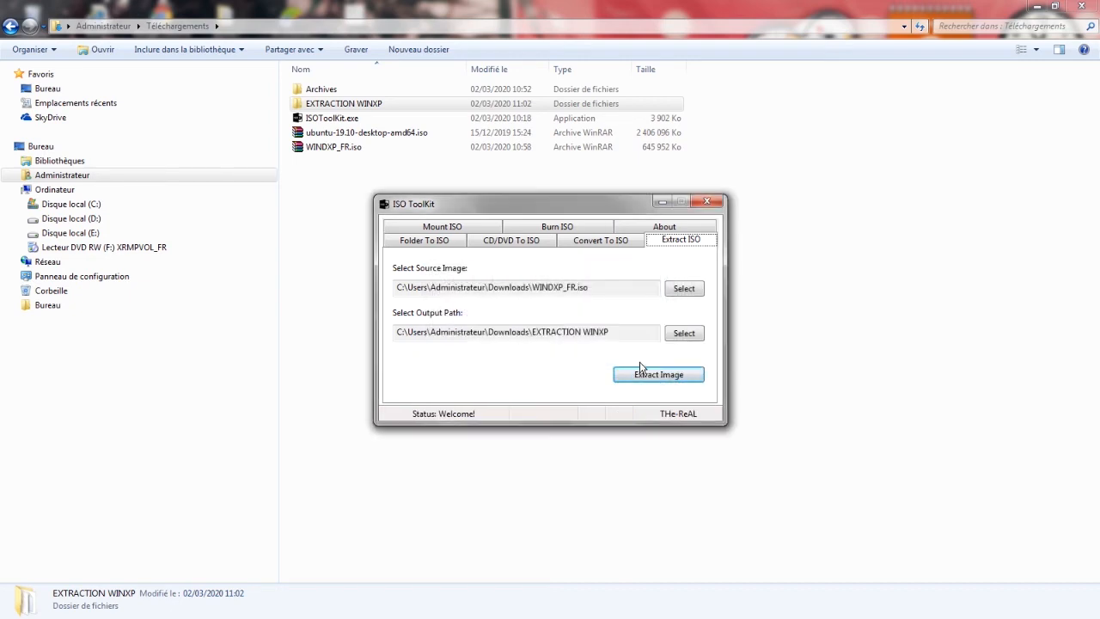
# Step: View the extracted files in the EXTRACTION WINXP folder in Windows Explorer and return to Téléchargements
pyautogui.click(378, 108)
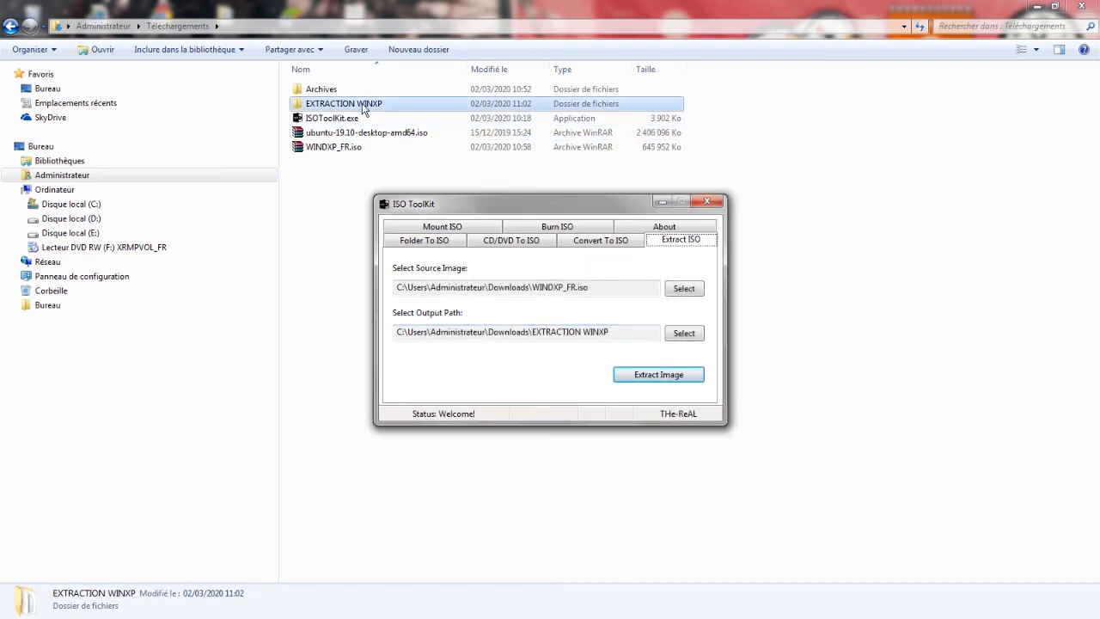
pyautogui.doubleClick(363, 107)
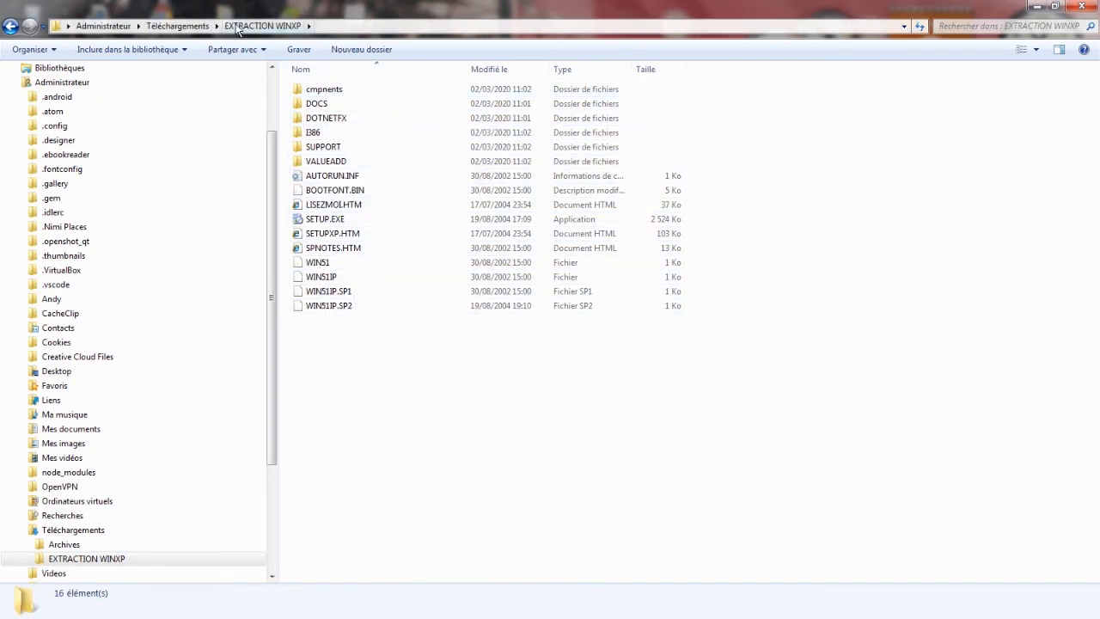
pyautogui.click(177, 26)
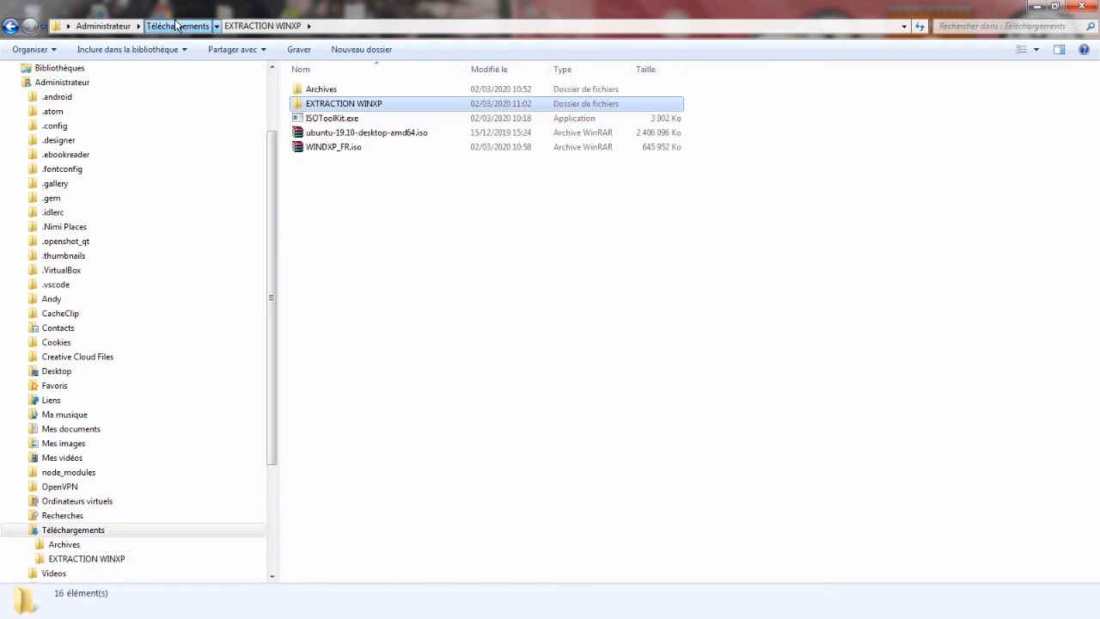
pyautogui.click(12, 81)
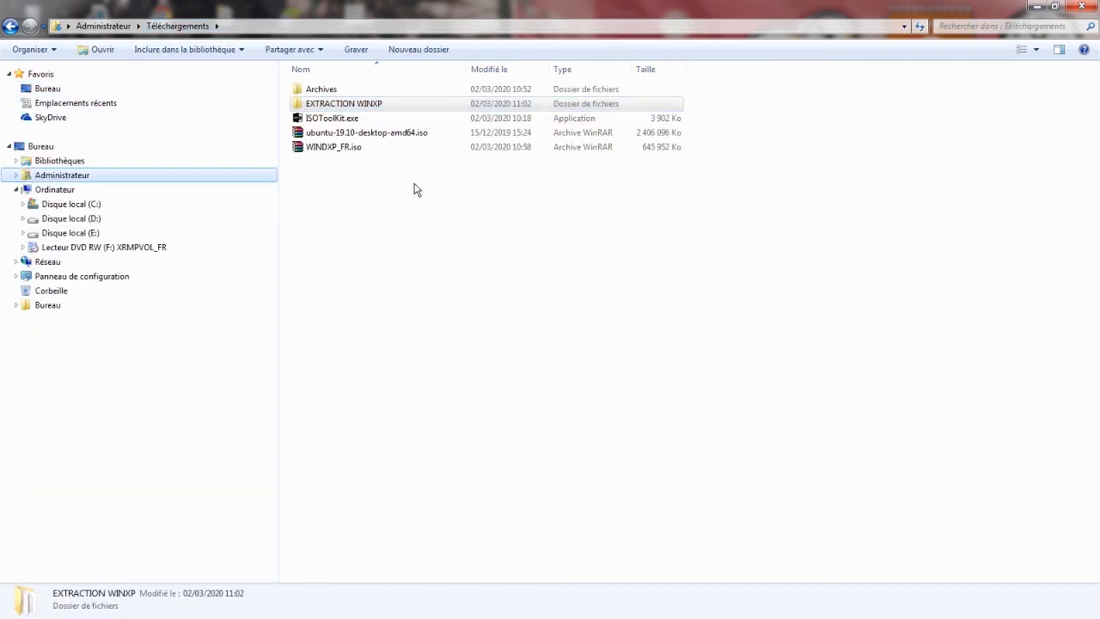
# Step: Choose WINDXP_FR.iso from Téléchargements as the source image to convert in ISO ToolKit
pyautogui.hotkey('alt', 'Tab')
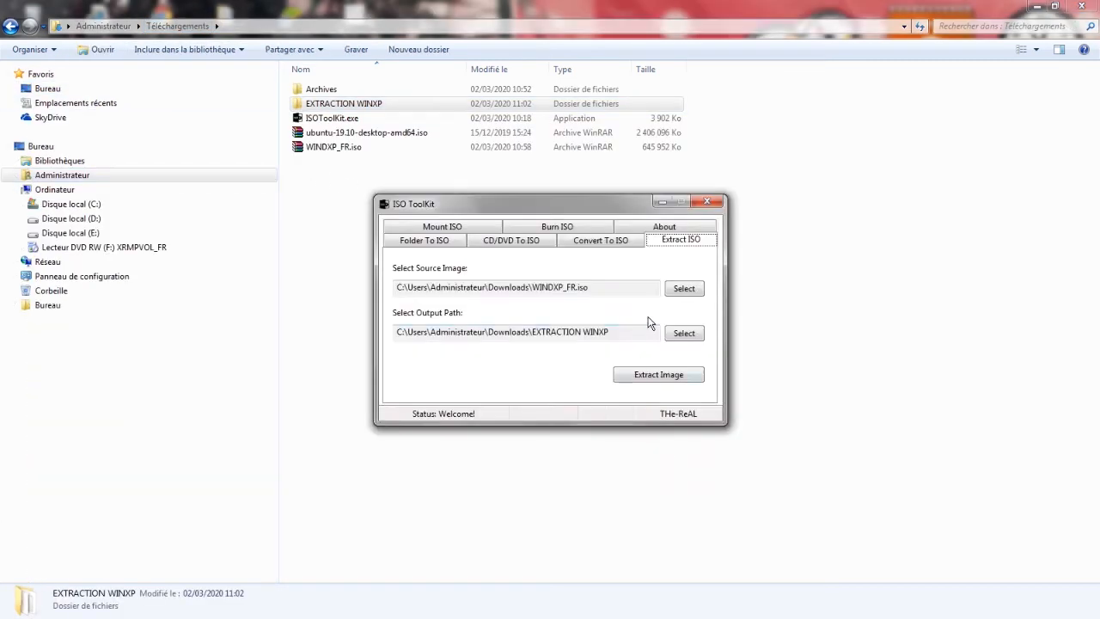
pyautogui.click(615, 247)
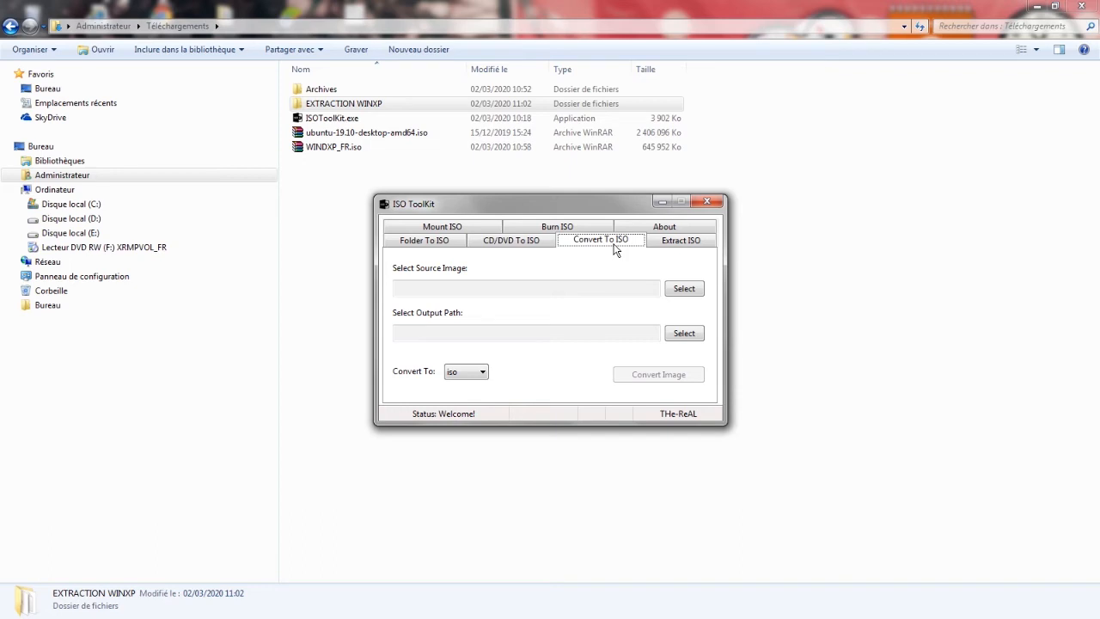
pyautogui.click(684, 289)
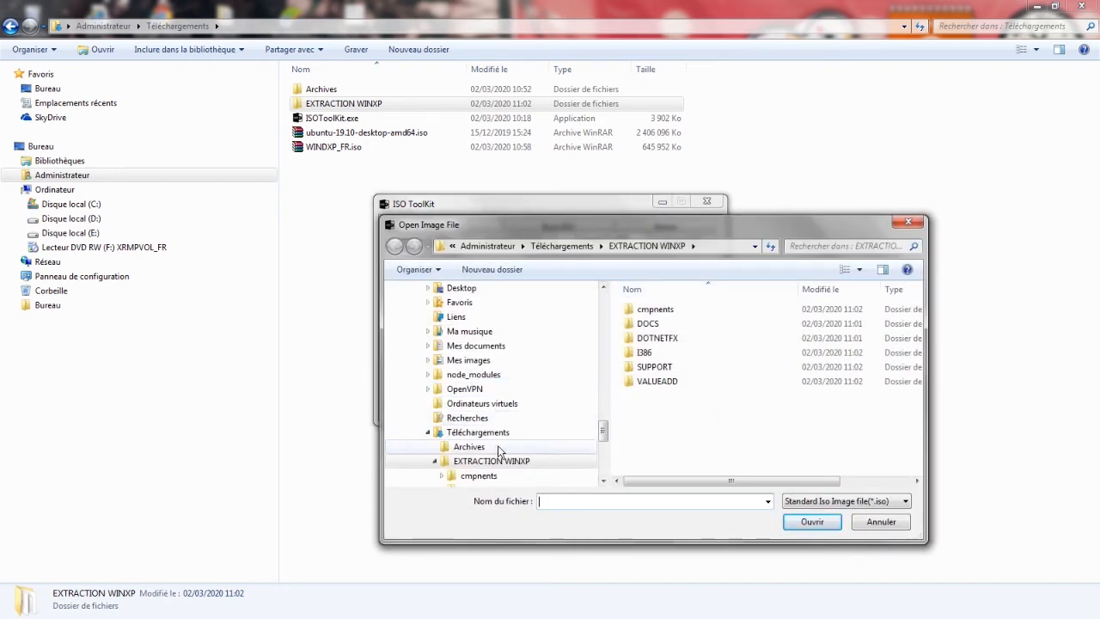
pyautogui.click(528, 432)
pyautogui.click(665, 352)
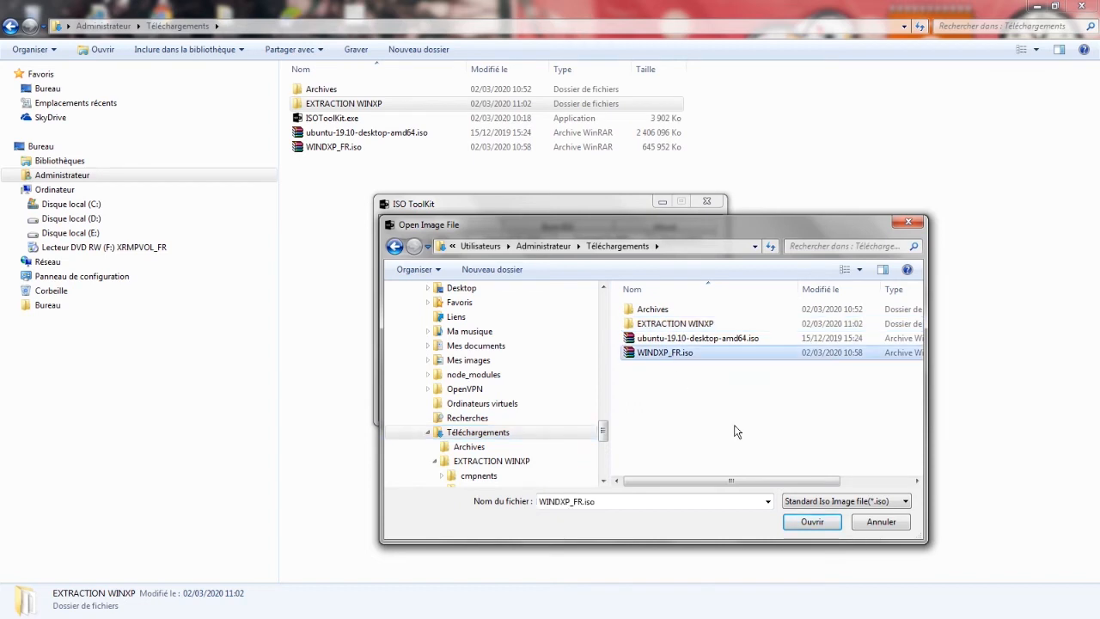
pyautogui.click(805, 521)
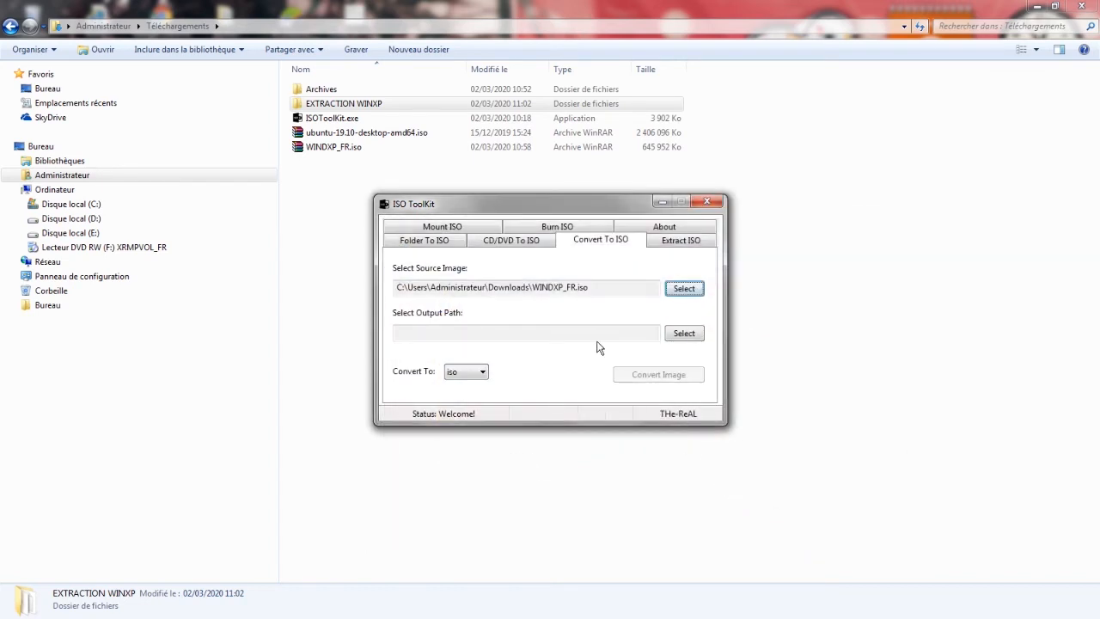
# Step: Convert the image to nrg format with Téléchargements as the output path, and select the converted WINDXP_FR.nrg file
pyautogui.click(484, 375)
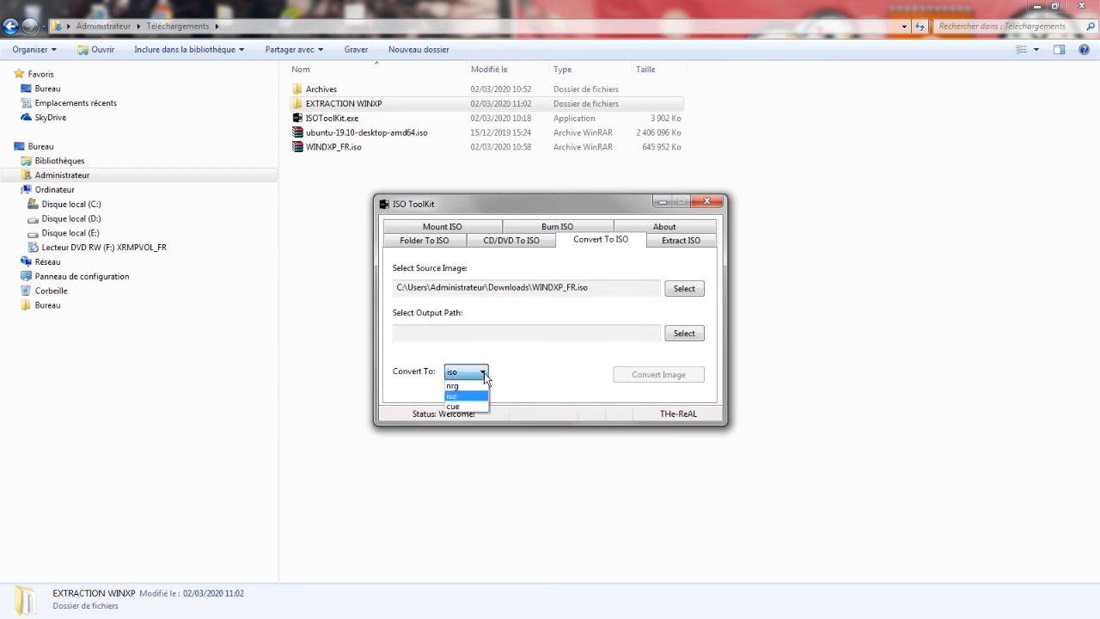
pyautogui.click(478, 392)
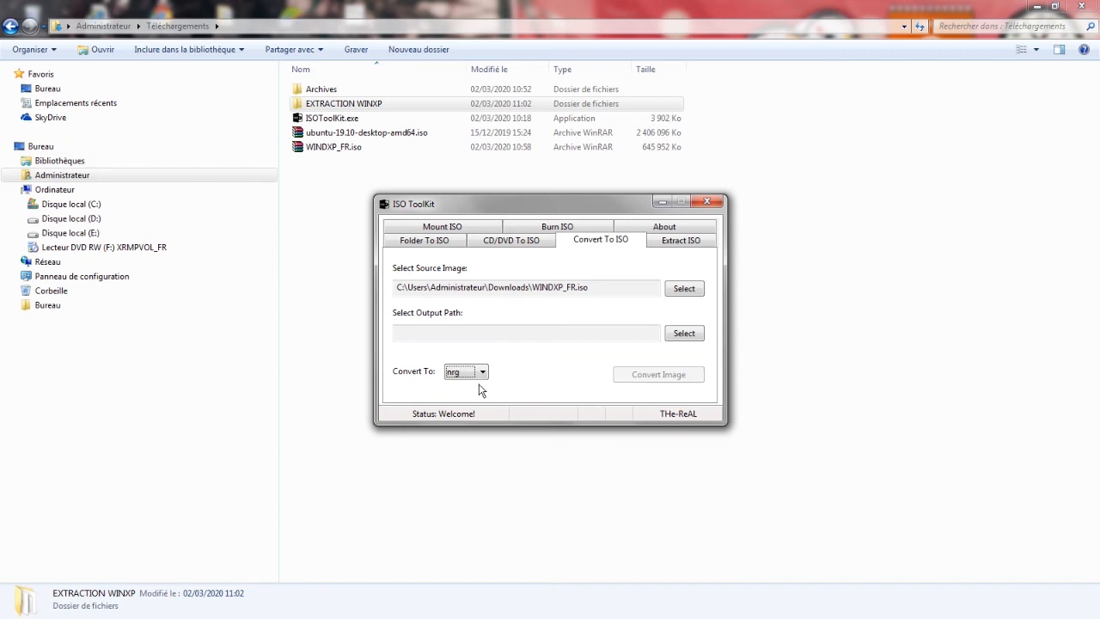
pyautogui.click(685, 333)
pyautogui.moveTo(602, 404); pyautogui.dragTo(603, 457)
pyautogui.click(464, 346)
pyautogui.click(796, 521)
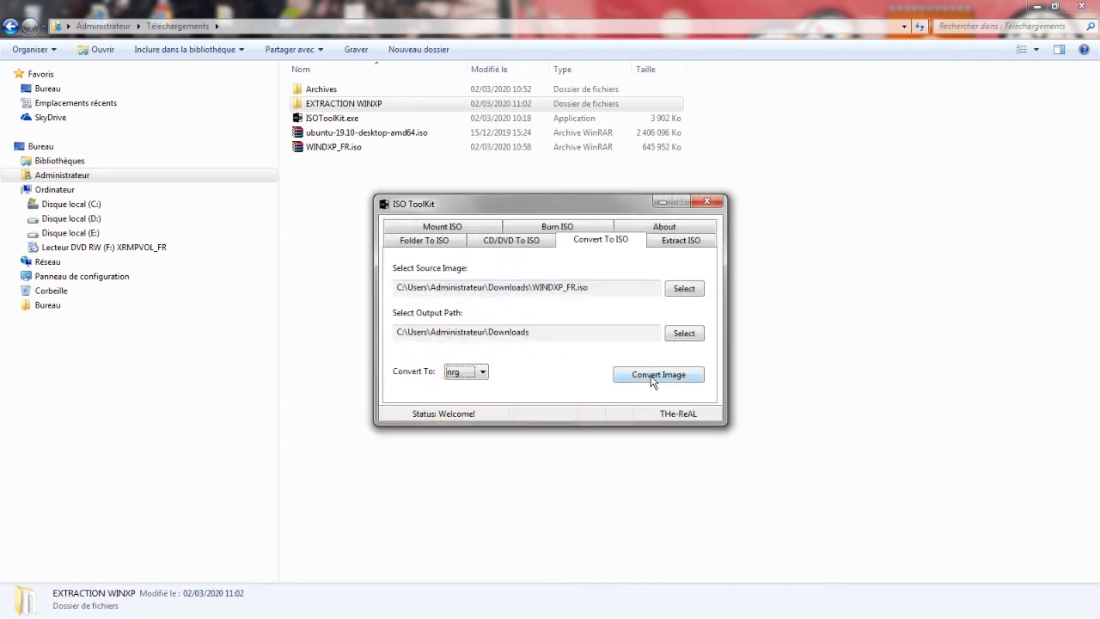
pyautogui.click(651, 375)
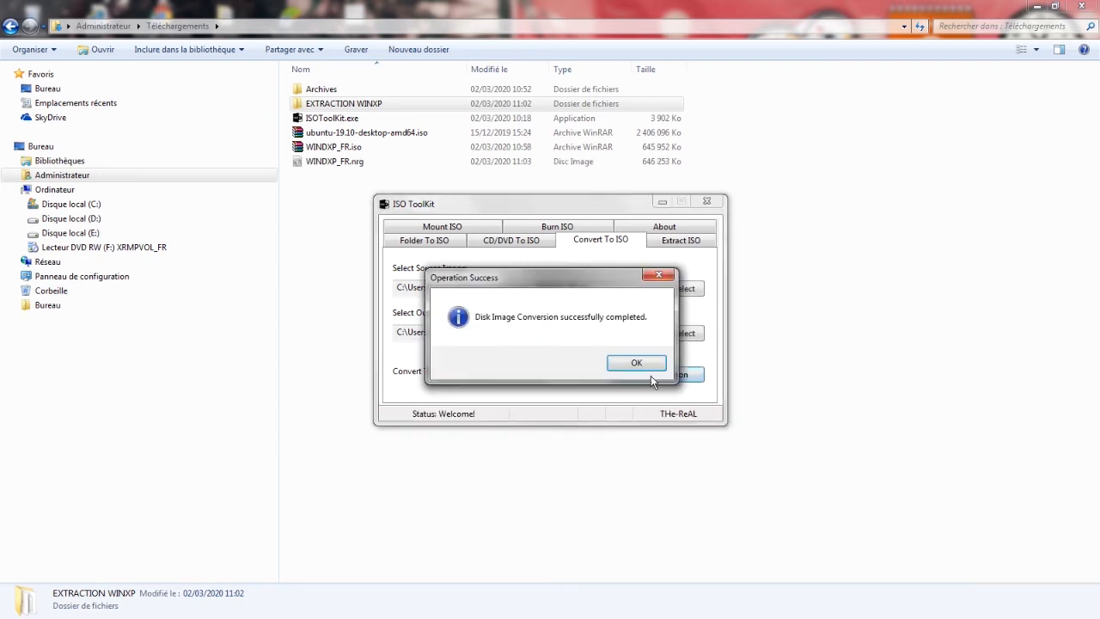
pyautogui.click(636, 363)
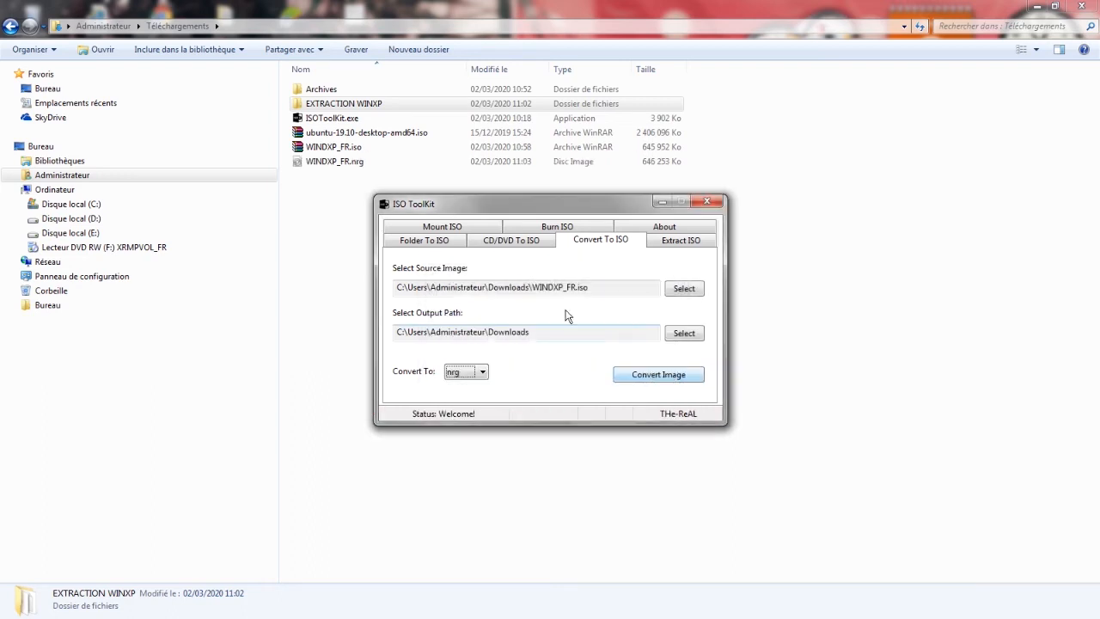
pyautogui.click(350, 164)
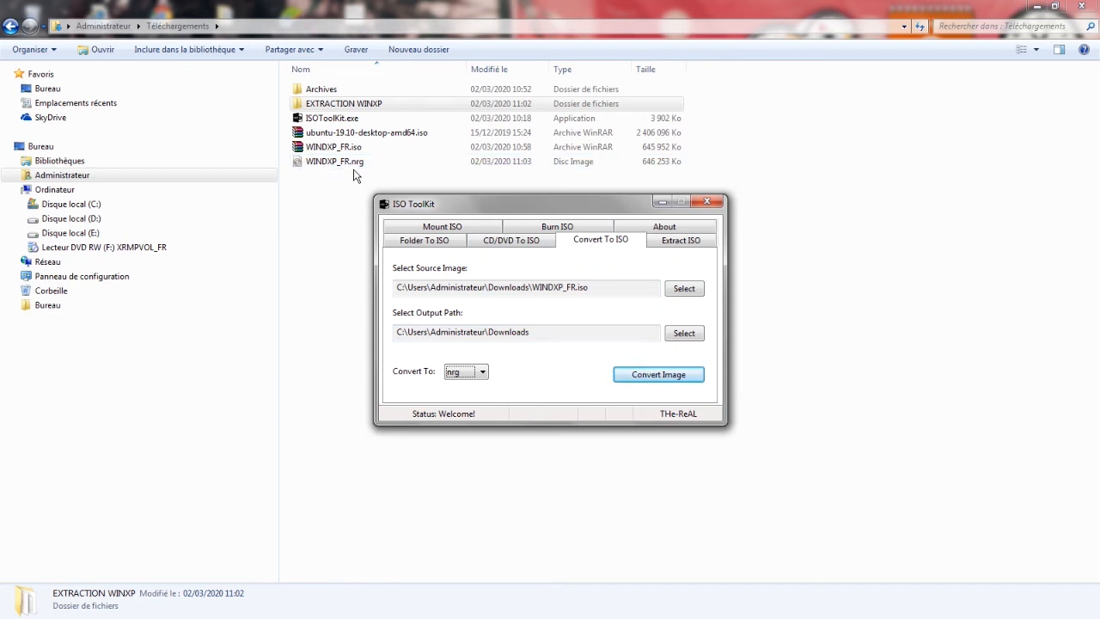
# Step: Choose the Archives folder in Téléchargements as the source for creating an ISO image from a folder
pyautogui.click(434, 245)
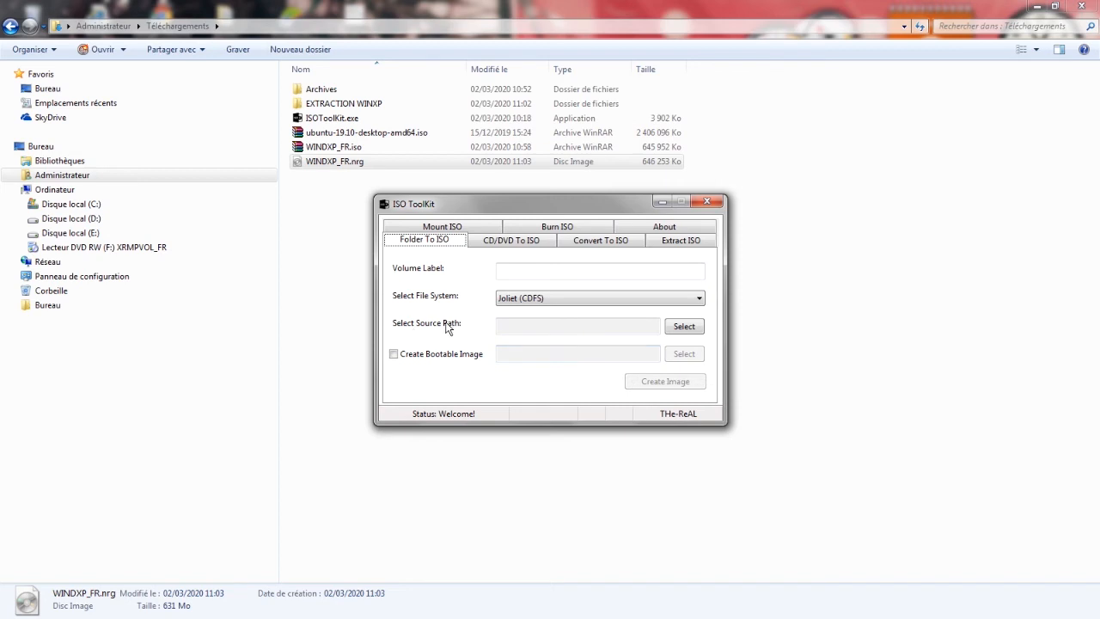
pyautogui.click(685, 327)
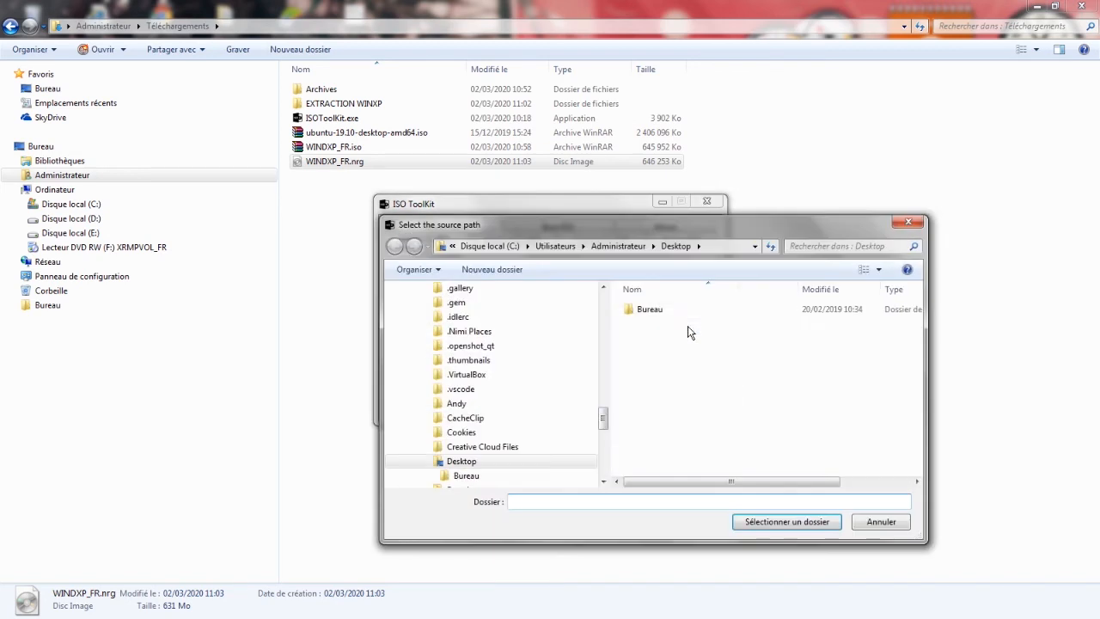
pyautogui.moveTo(604, 418); pyautogui.dragTo(604, 466)
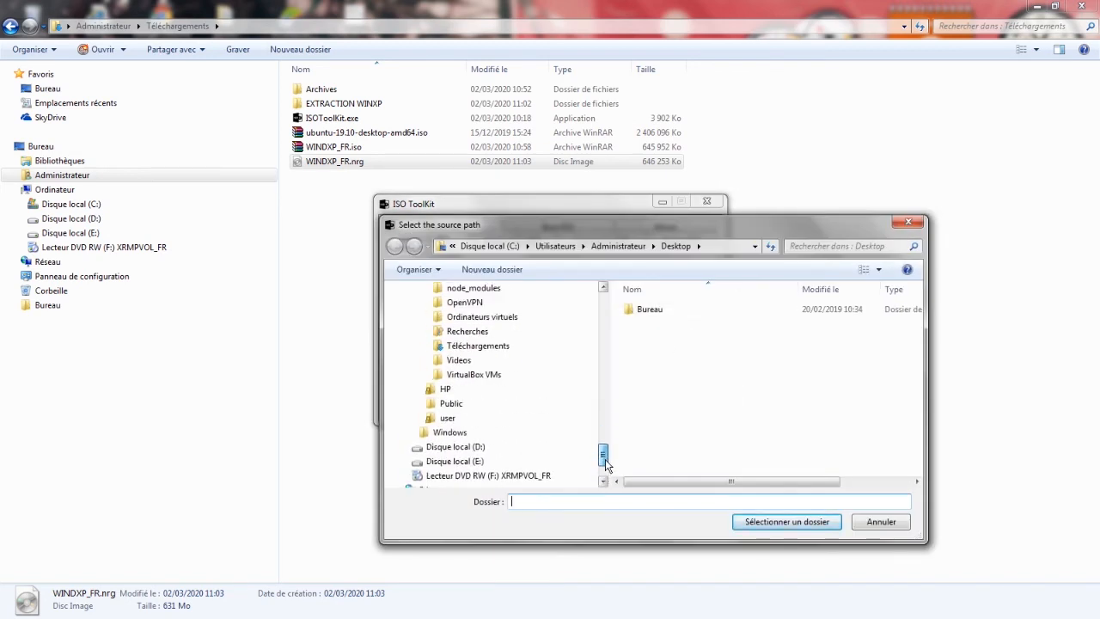
pyautogui.click(478, 345)
pyautogui.click(654, 311)
pyautogui.click(786, 521)
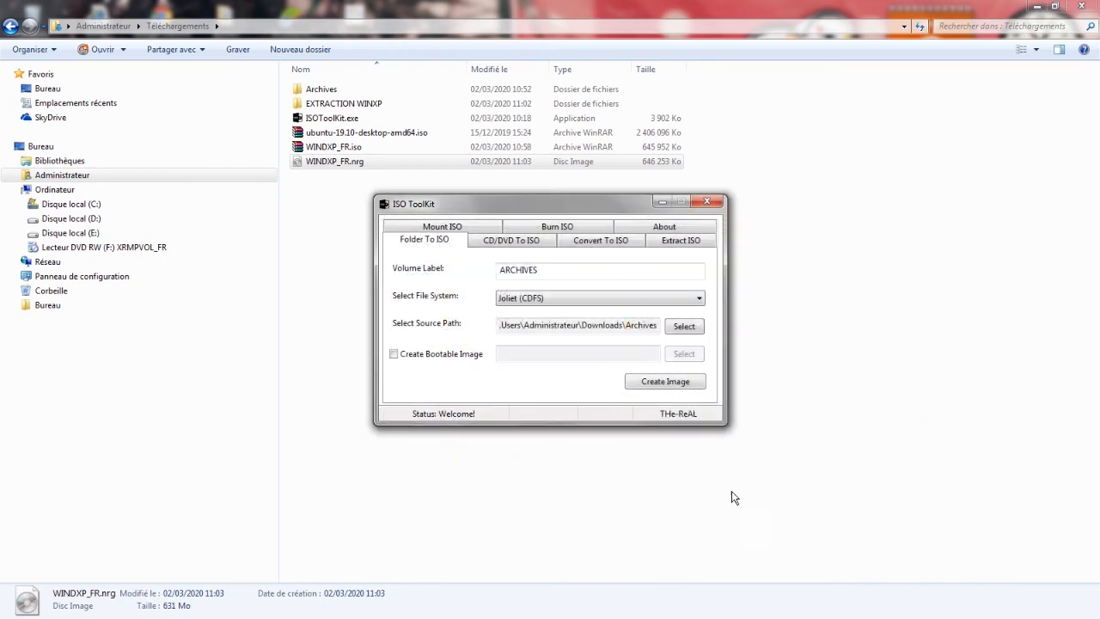
# Step: View the files inside the Archives folder in Windows Explorer, return to Téléchargements and switch back to ISO ToolKit
pyautogui.doubleClick(320, 90)
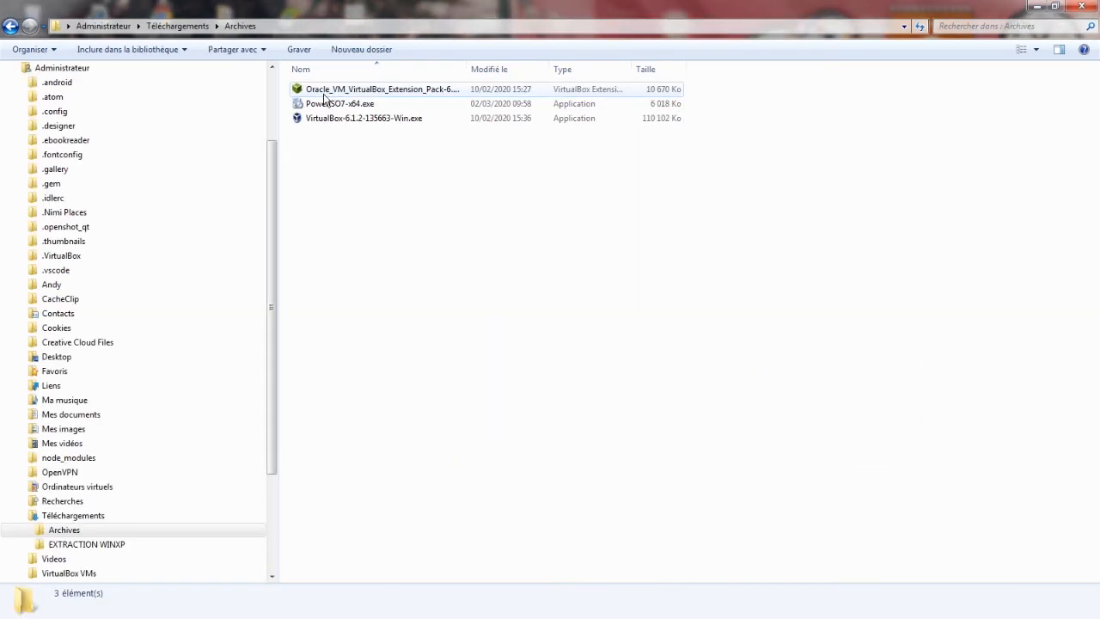
pyautogui.click(11, 26)
pyautogui.hotkey('alt', 'Tab')
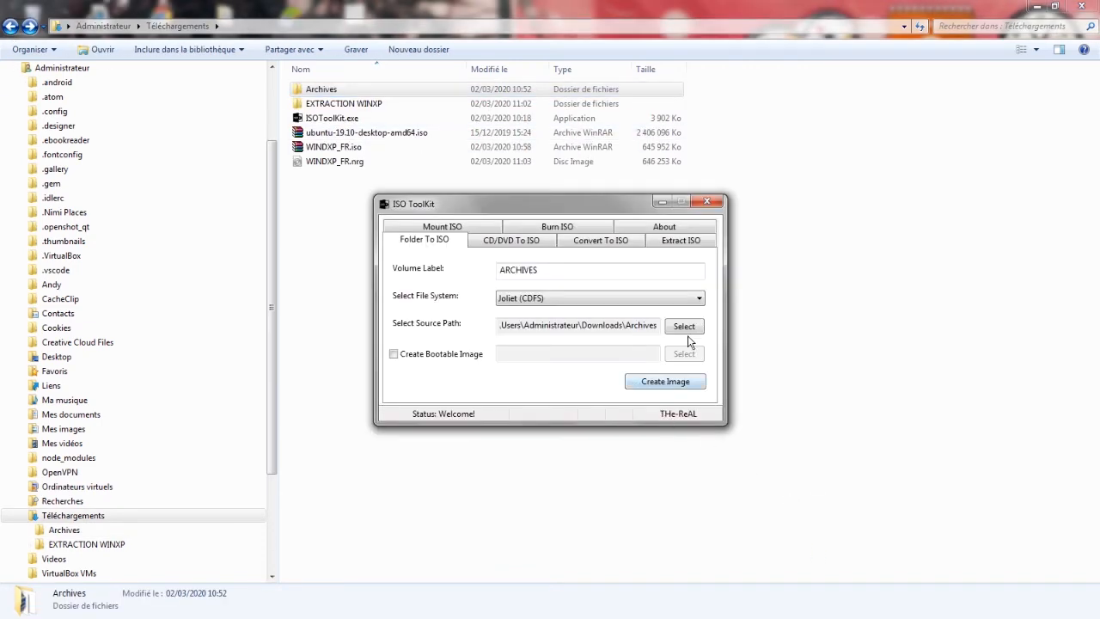
# Step: Choose Joliet (CDFS) as the file system for the image made from the Archives folder
pyautogui.click(545, 300)
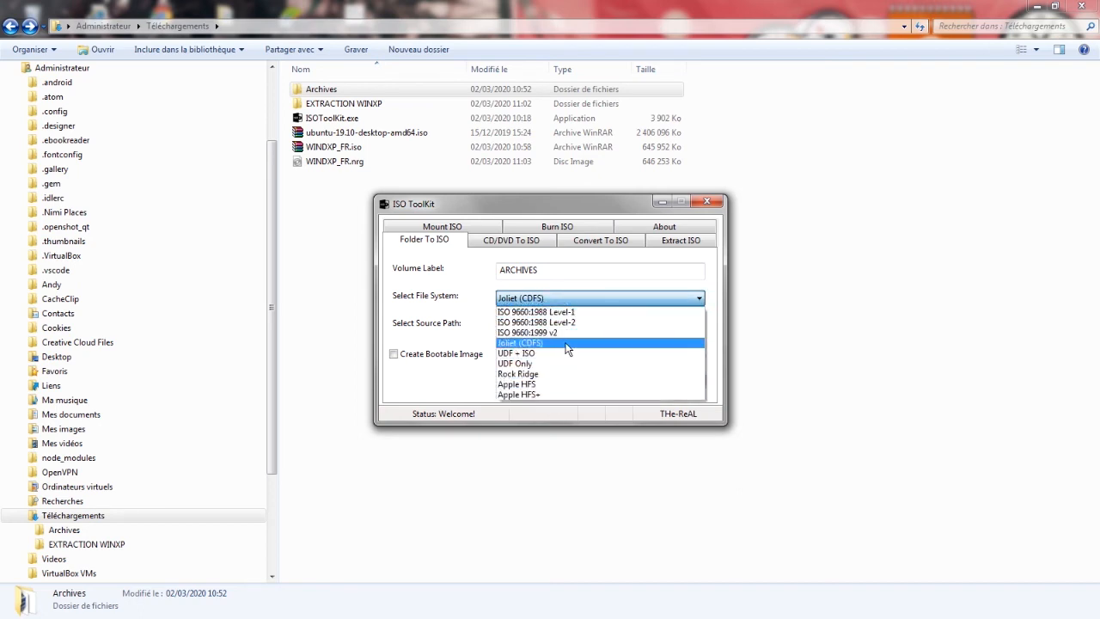
pyautogui.click(567, 342)
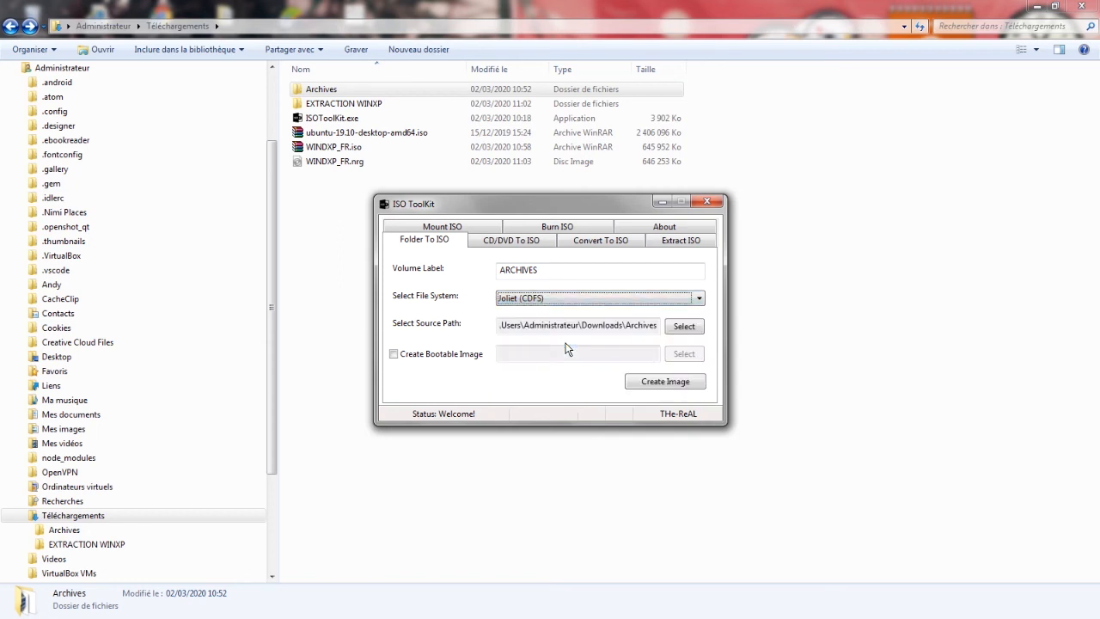
pyautogui.click(468, 361)
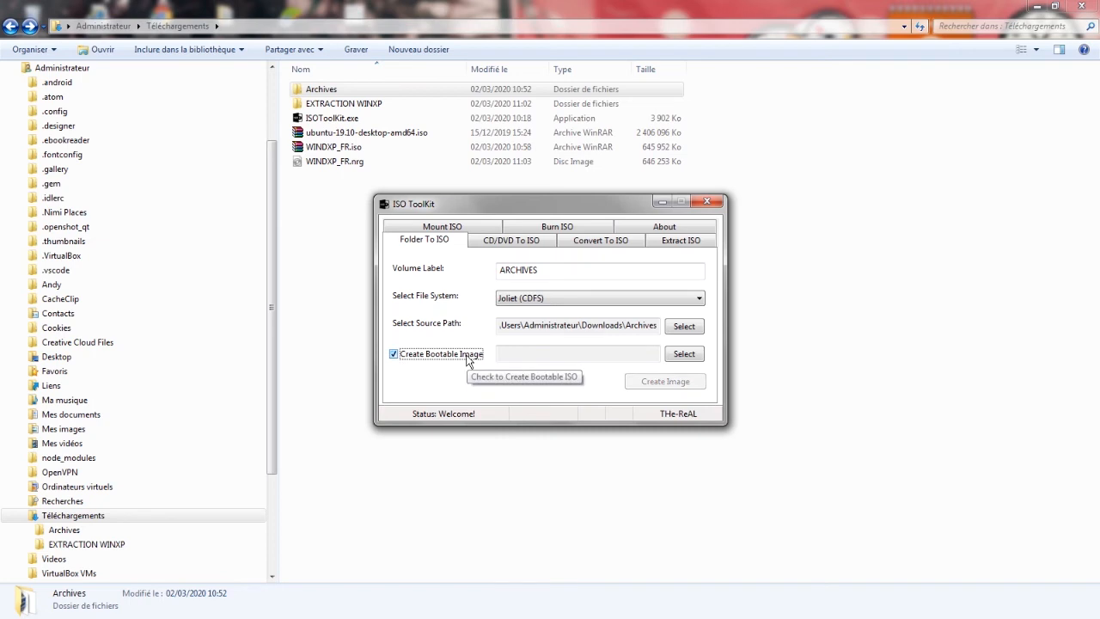
pyautogui.click(683, 353)
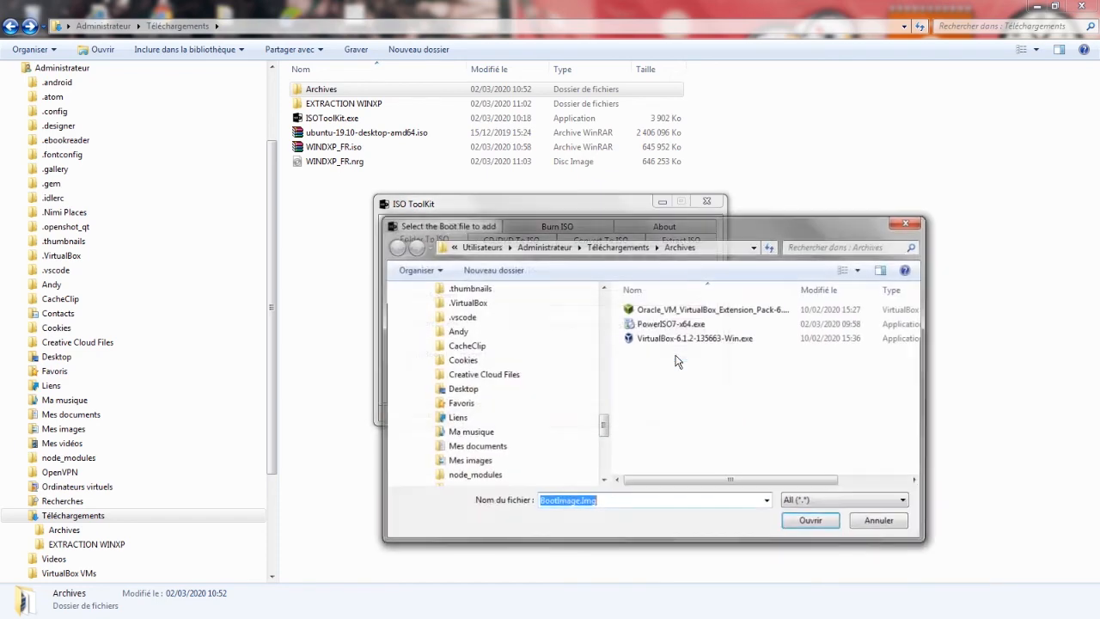
pyautogui.click(625, 245)
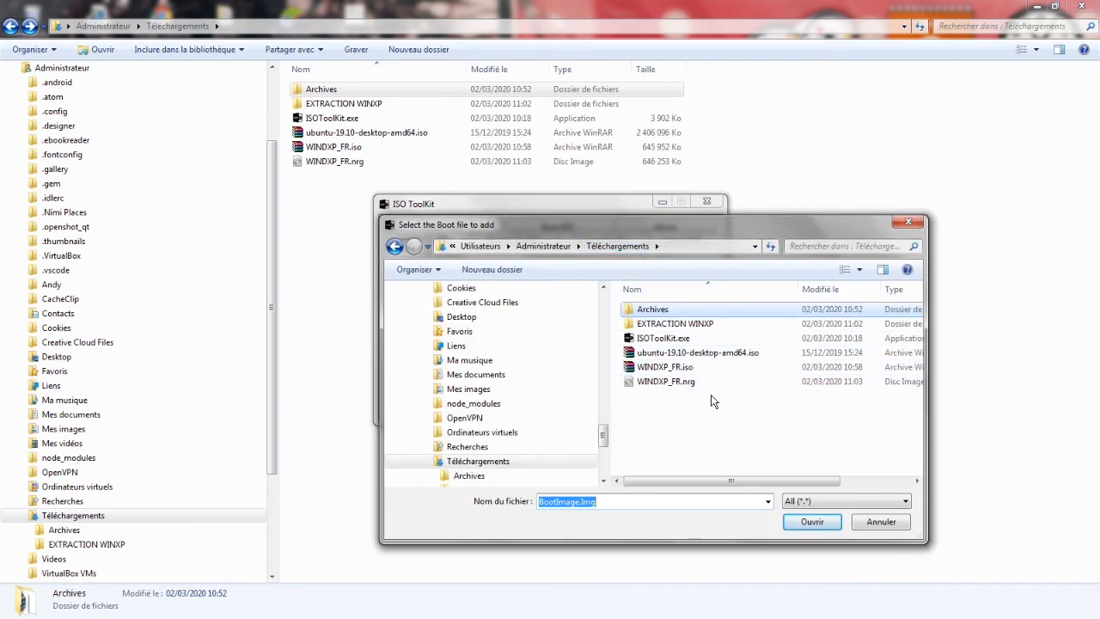
pyautogui.click(879, 523)
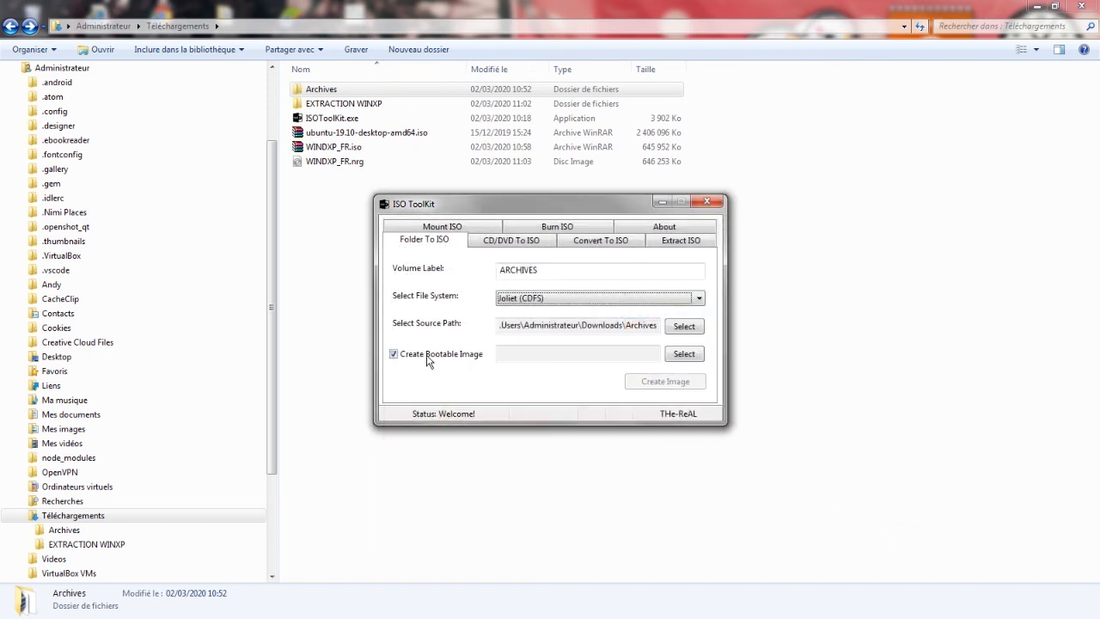
pyautogui.click(393, 356)
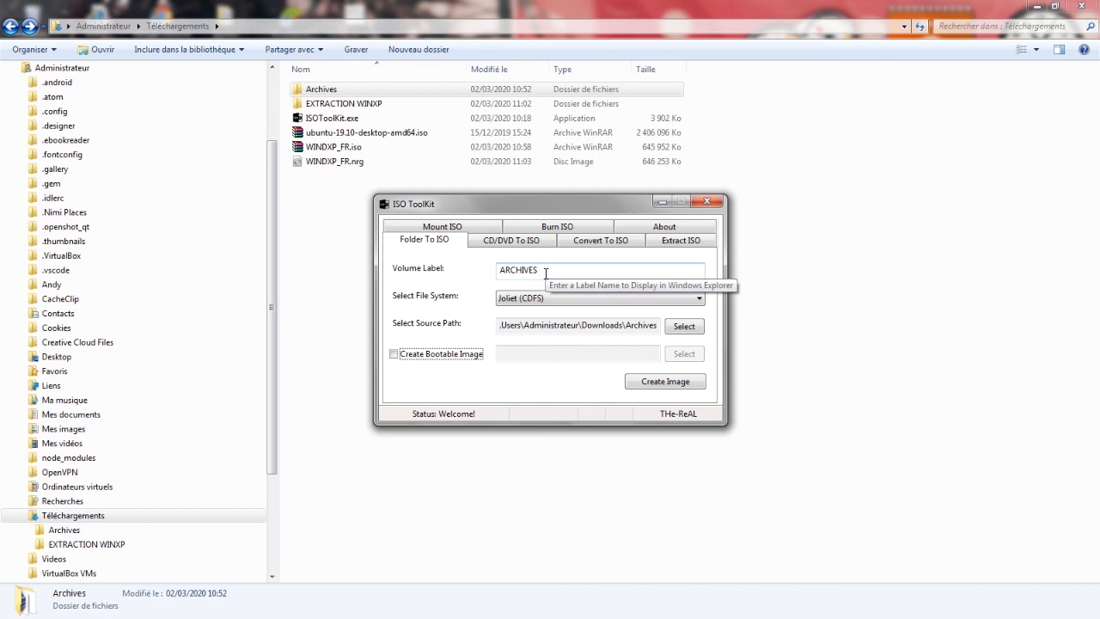
# Step: Create the image from the Archives folder and save it as Archives.iso in Téléchargements
pyautogui.click(670, 386)
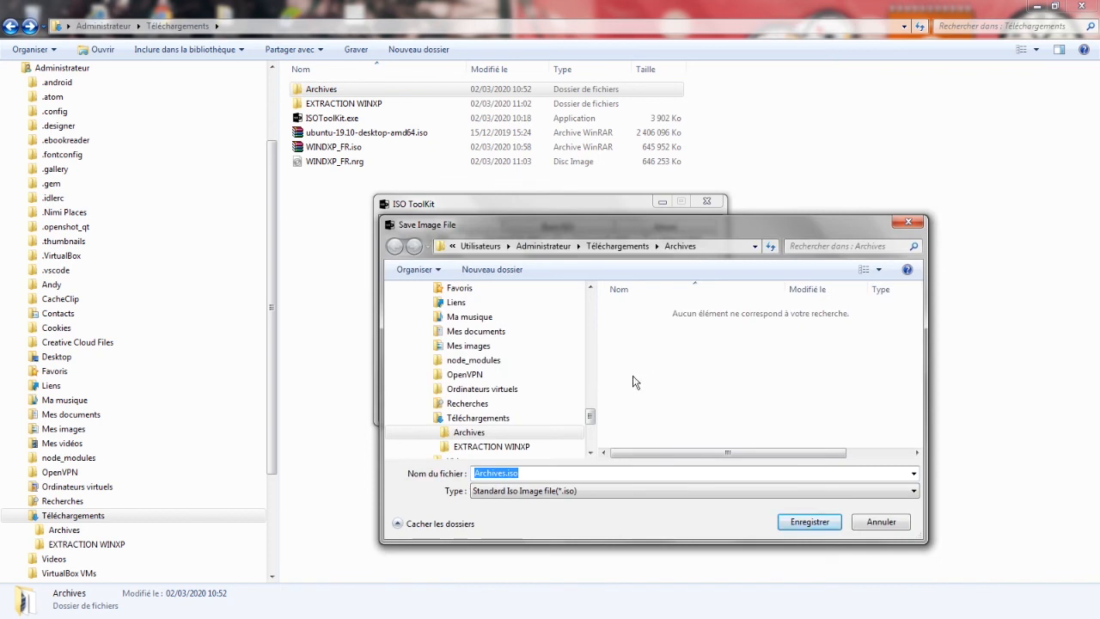
pyautogui.click(501, 419)
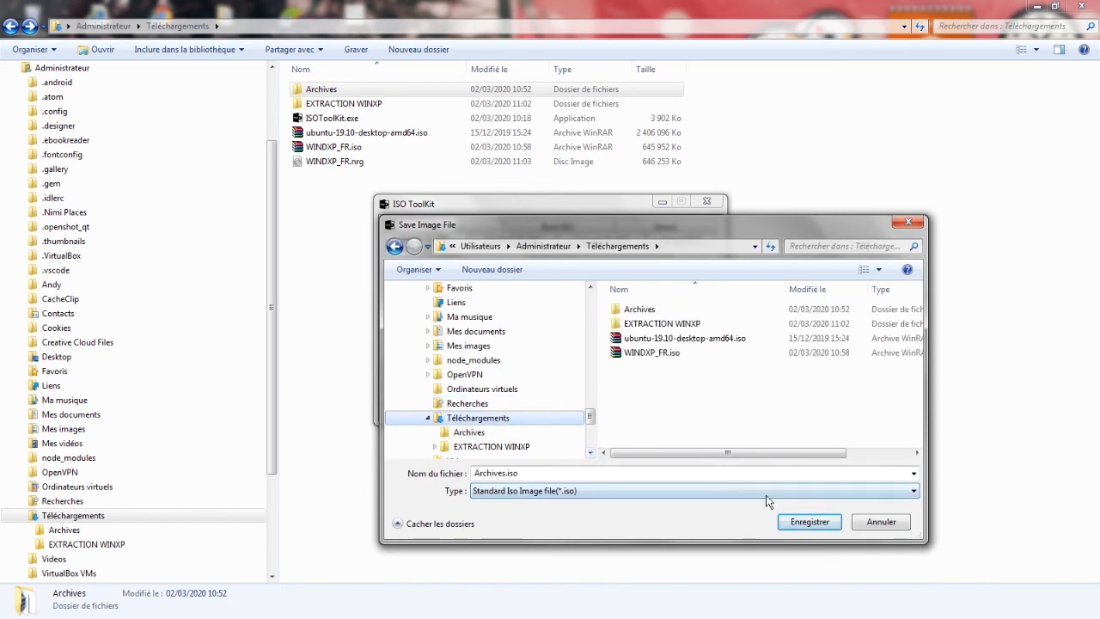
pyautogui.click(808, 521)
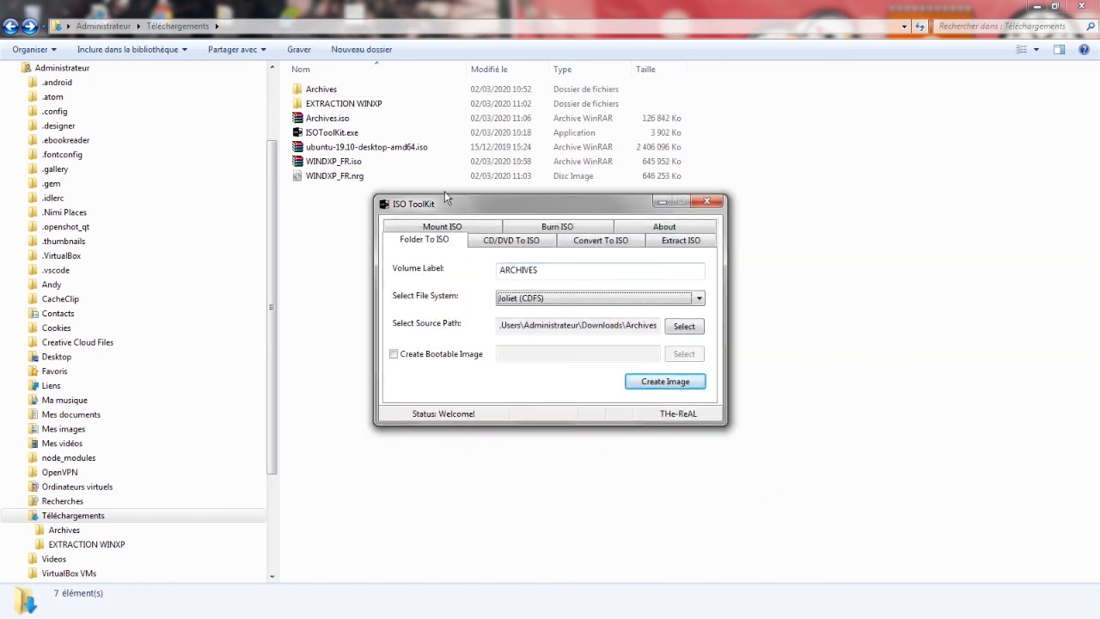
# Step: Mount Archives.iso from Téléchargements as the first virtual disc image and dismiss the confirmation
pyautogui.click(452, 228)
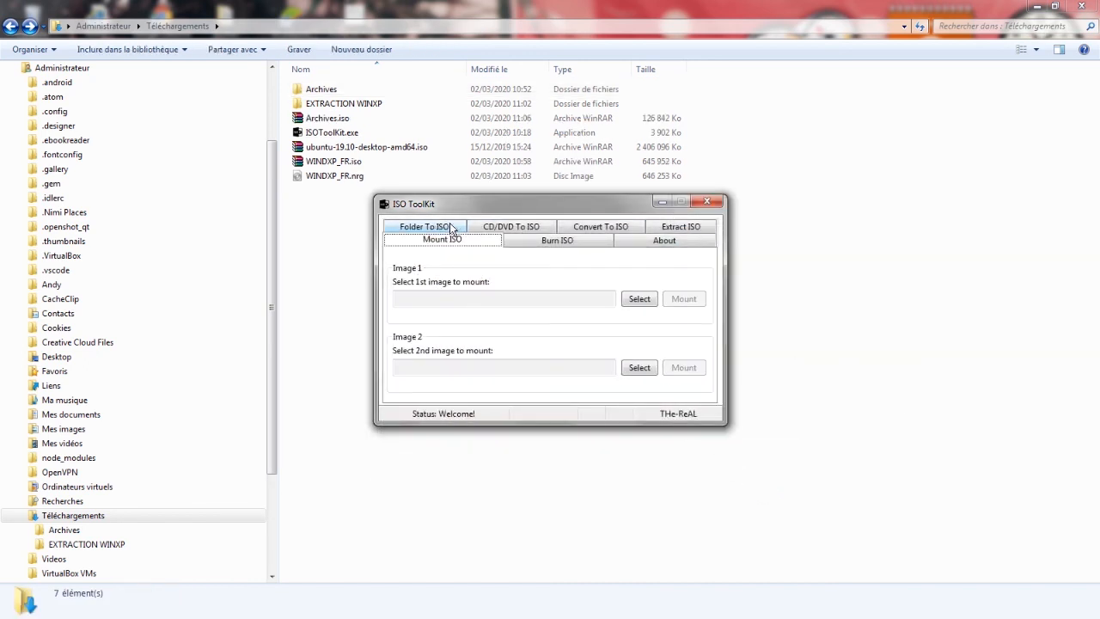
pyautogui.click(639, 298)
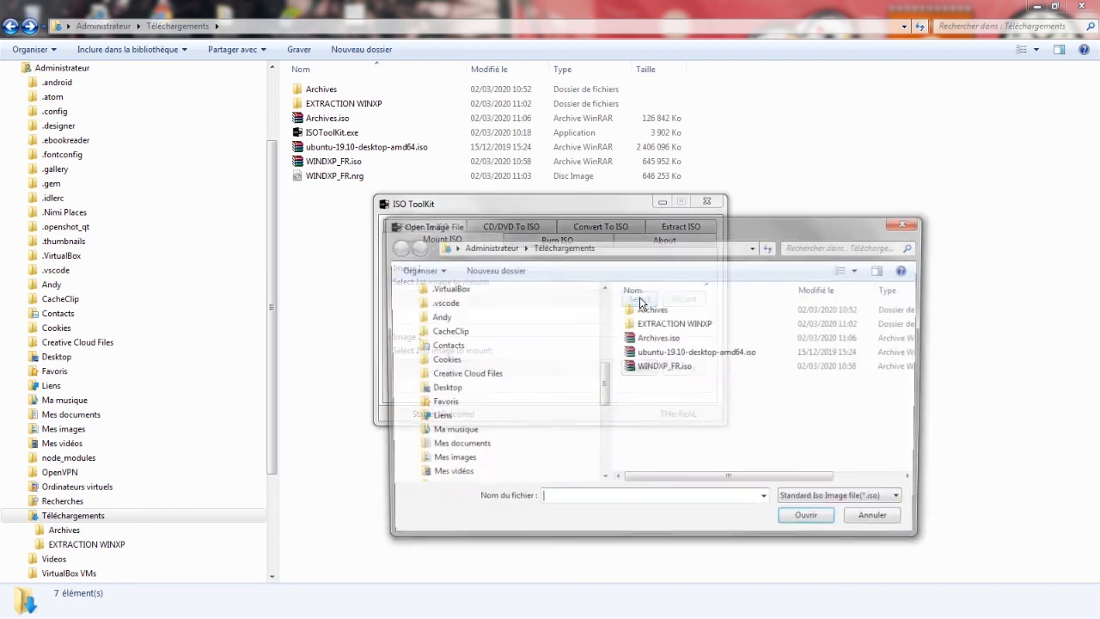
pyautogui.click(668, 341)
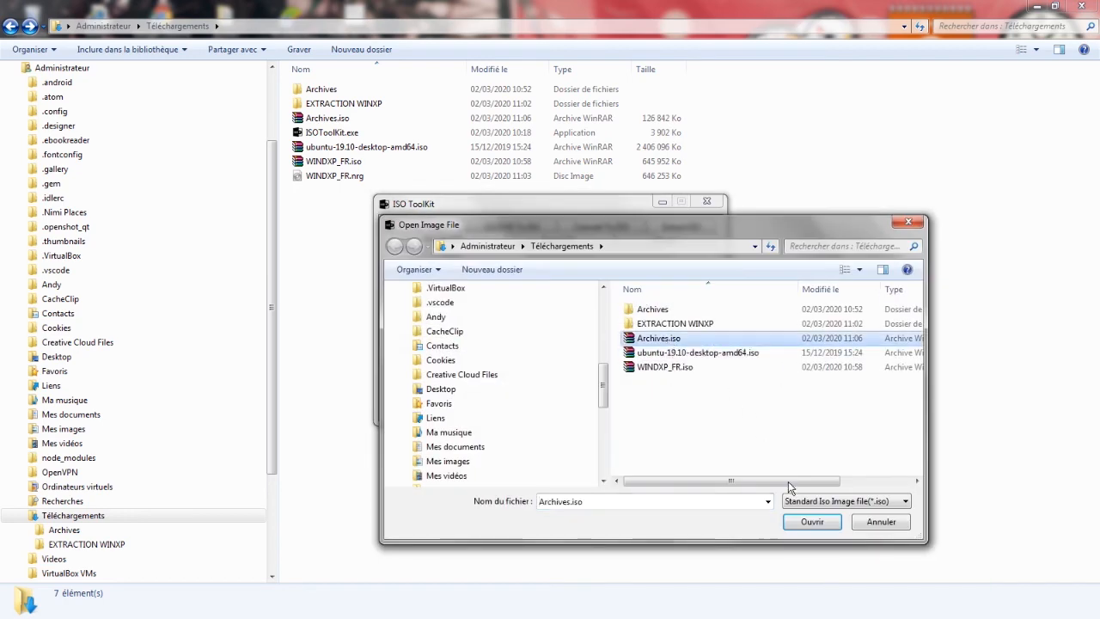
pyautogui.click(810, 521)
pyautogui.click(674, 302)
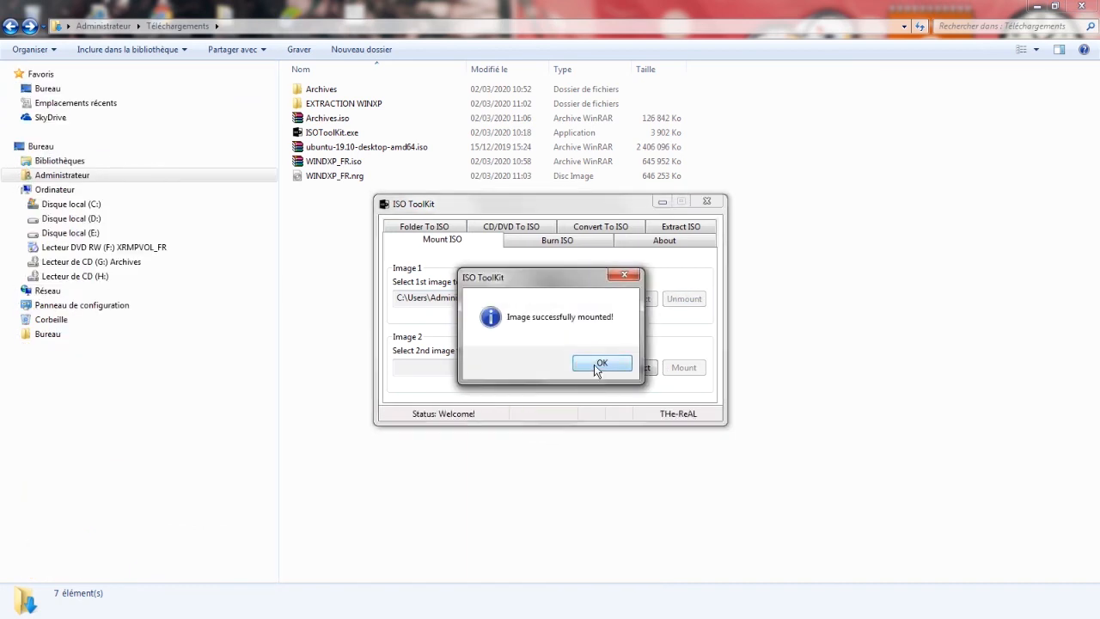
pyautogui.click(600, 364)
# Step: View the contents of the mounted Archives drive (G:) in Windows Explorer, then unmount the image in ISO ToolKit
pyautogui.click(123, 263)
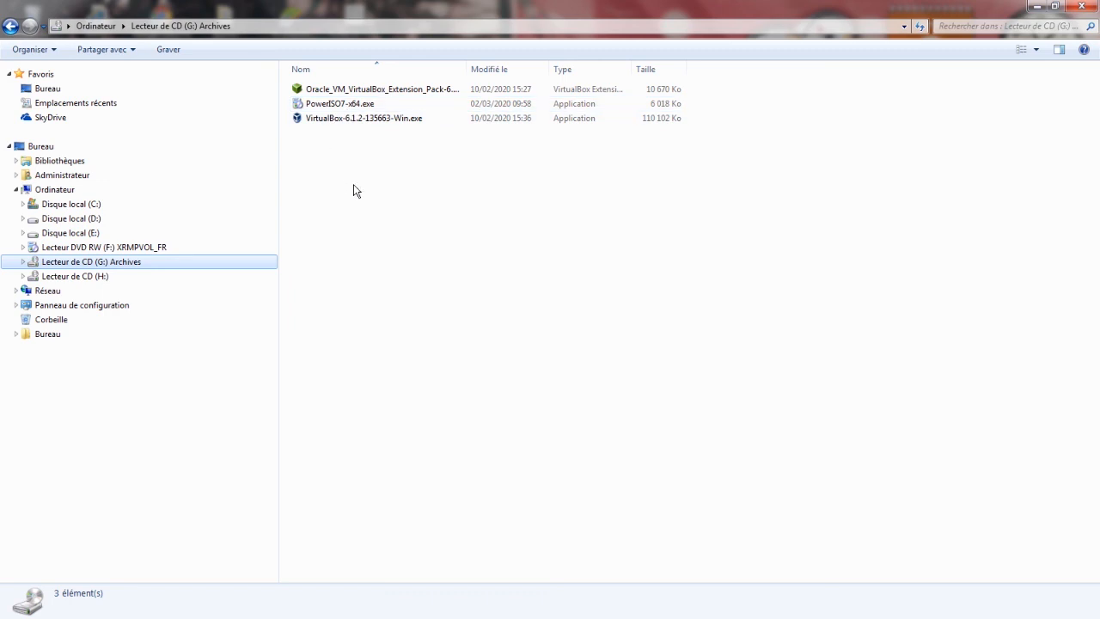
pyautogui.hotkey('alt', 'Tab')
pyautogui.click(683, 298)
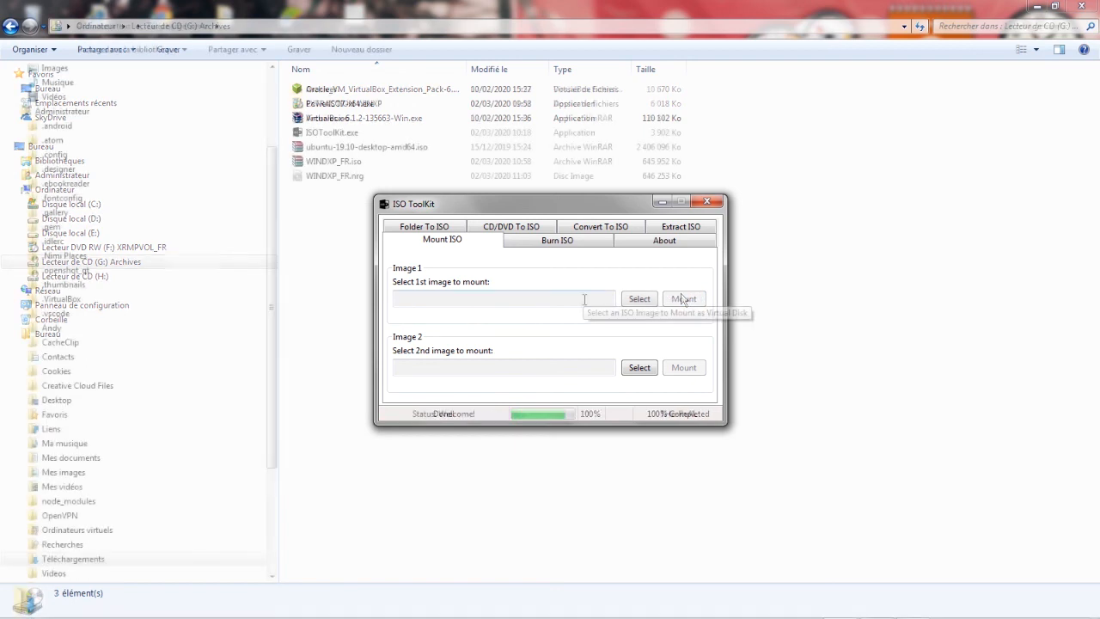
# Step: View the program information about ISO ToolKit
pyautogui.click(667, 246)
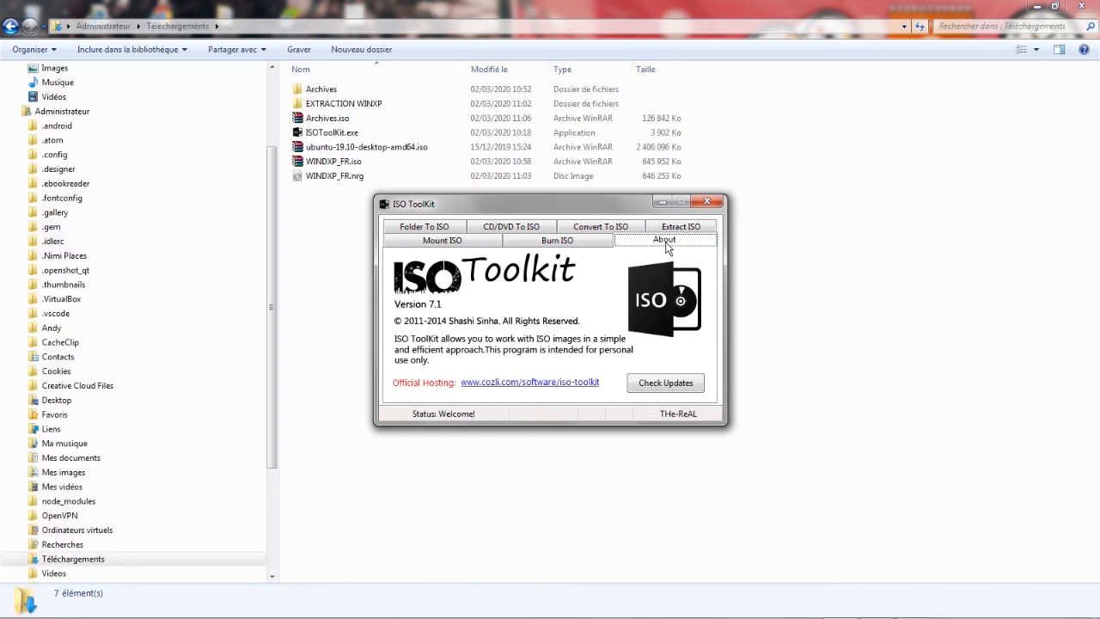